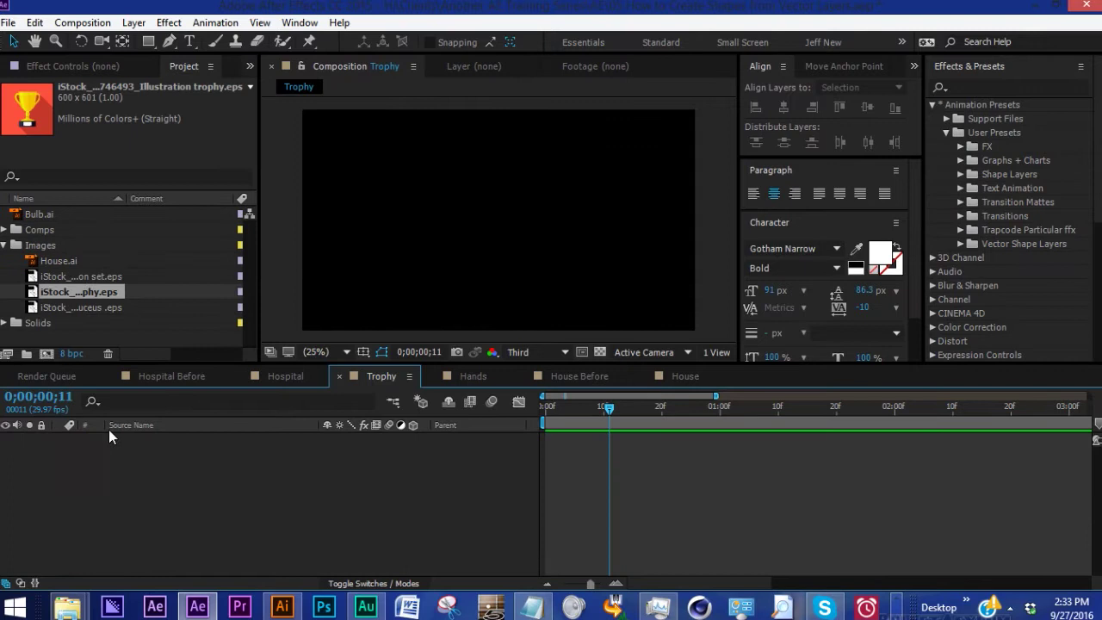
- Import the trophy .eps and place it in the Trophy composition
double_click(70, 290)
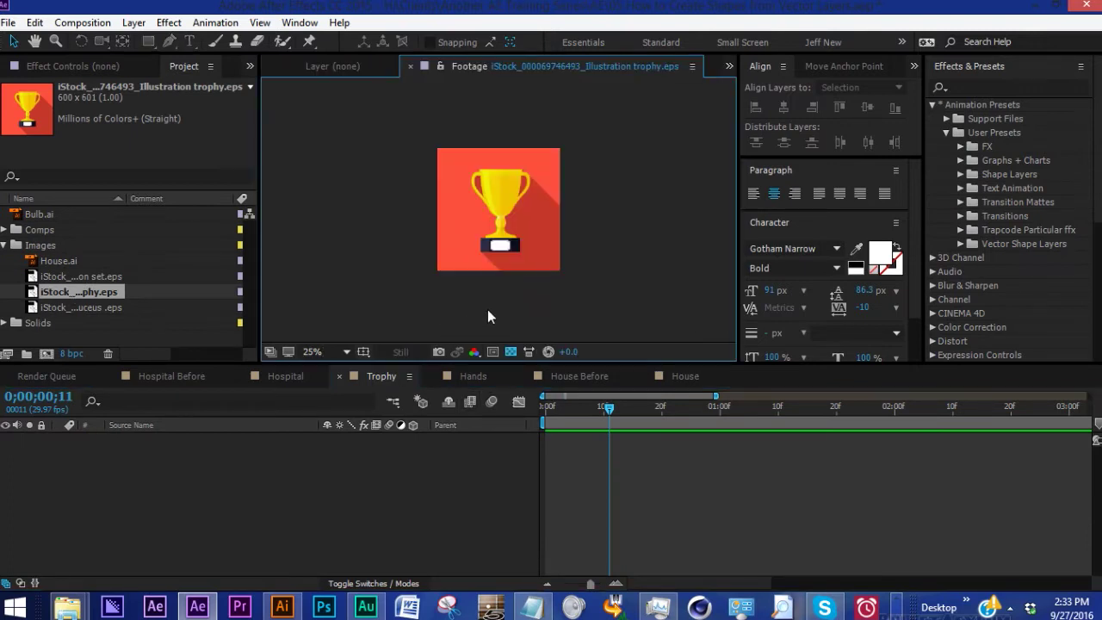
click(6, 22)
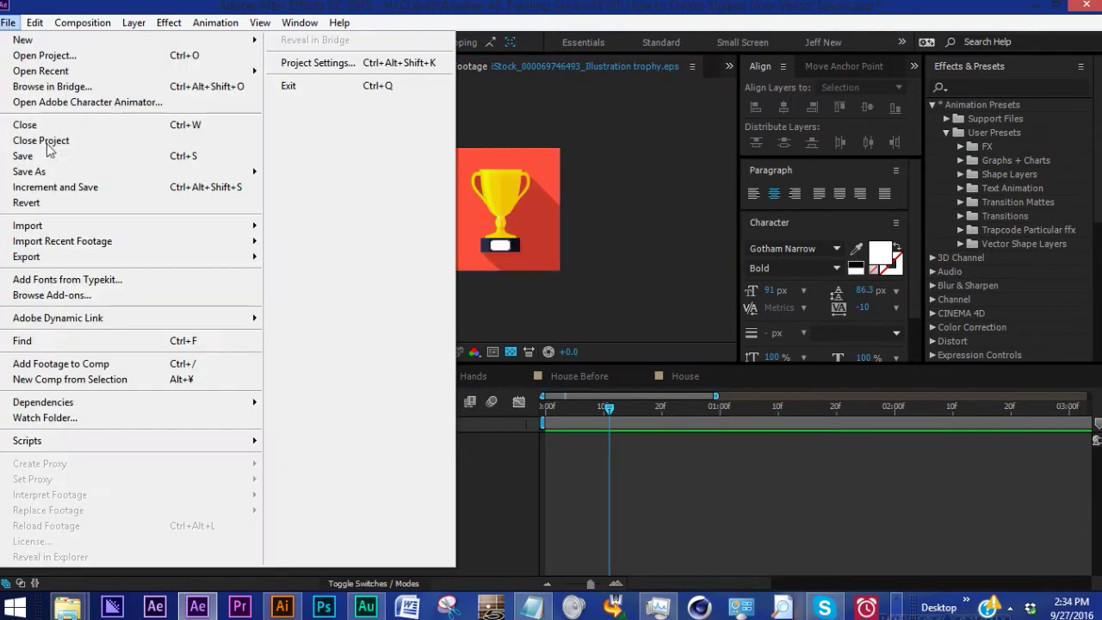
mouse_move(129, 225)
click(288, 223)
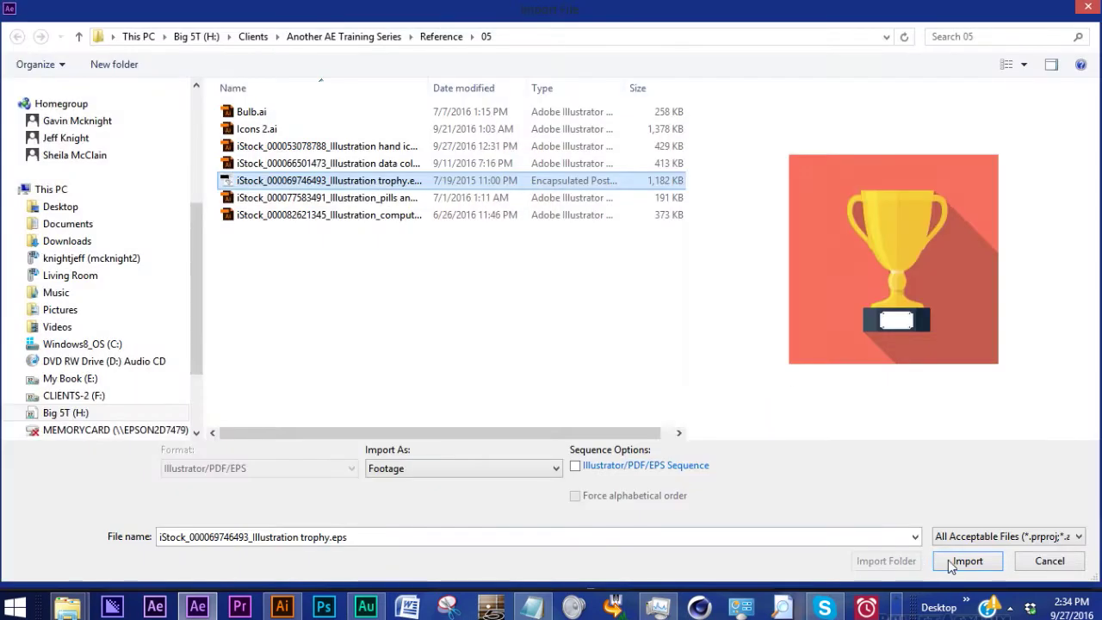
click(957, 562)
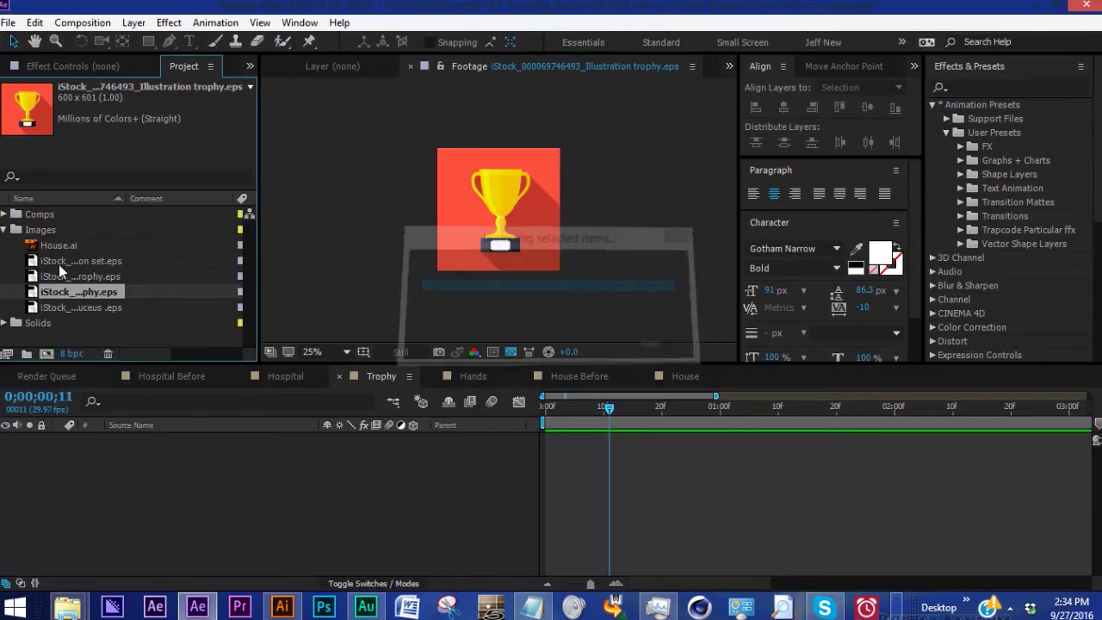
drag(60, 275, 205, 454)
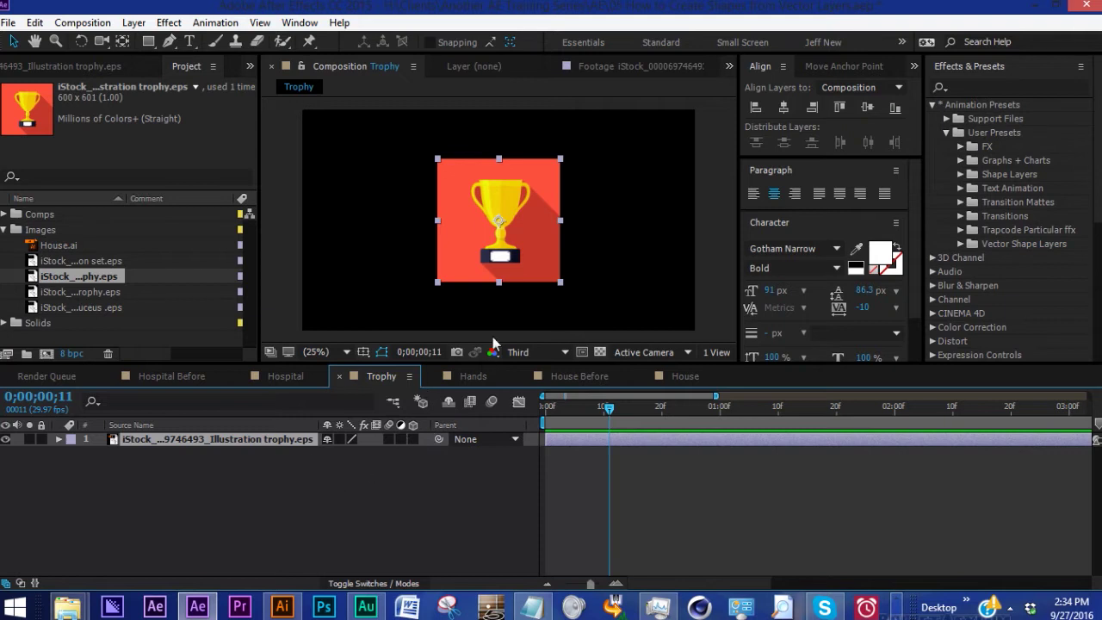
click(154, 486)
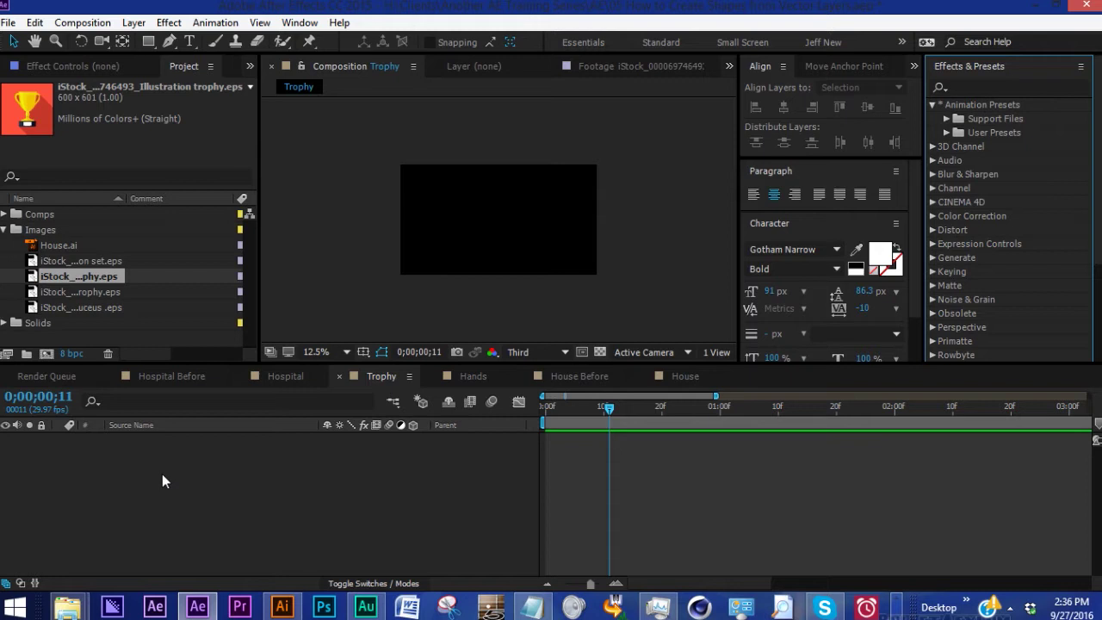
- Add a new shape layer and apply the saved Vector Shape Layers Trophy preset to it
right_click(163, 474)
mouse_move(207, 318)
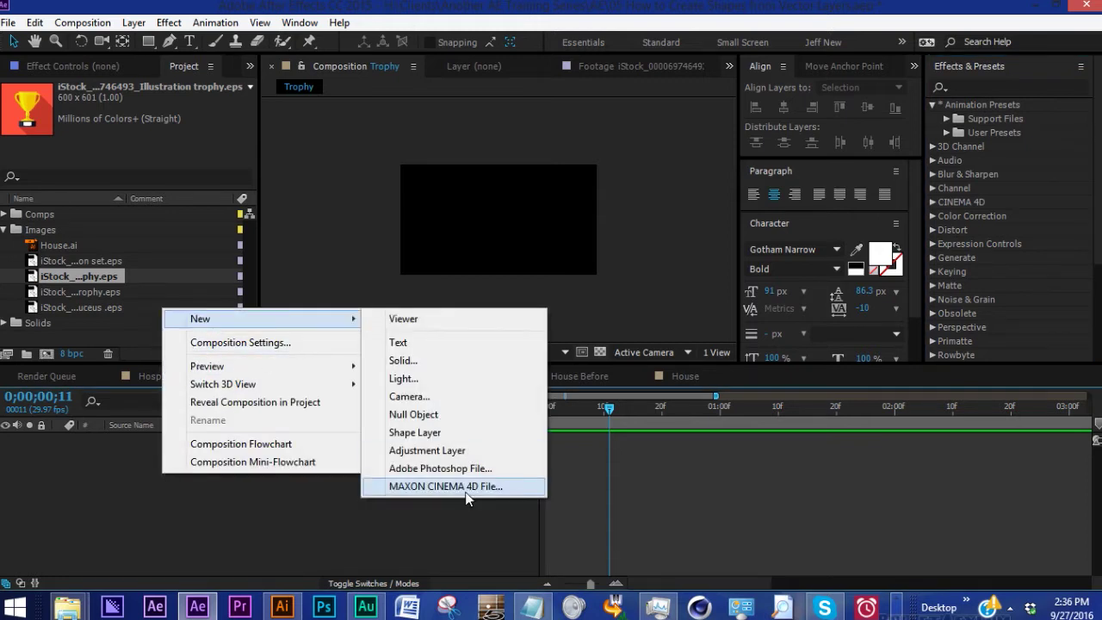
click(415, 432)
click(947, 132)
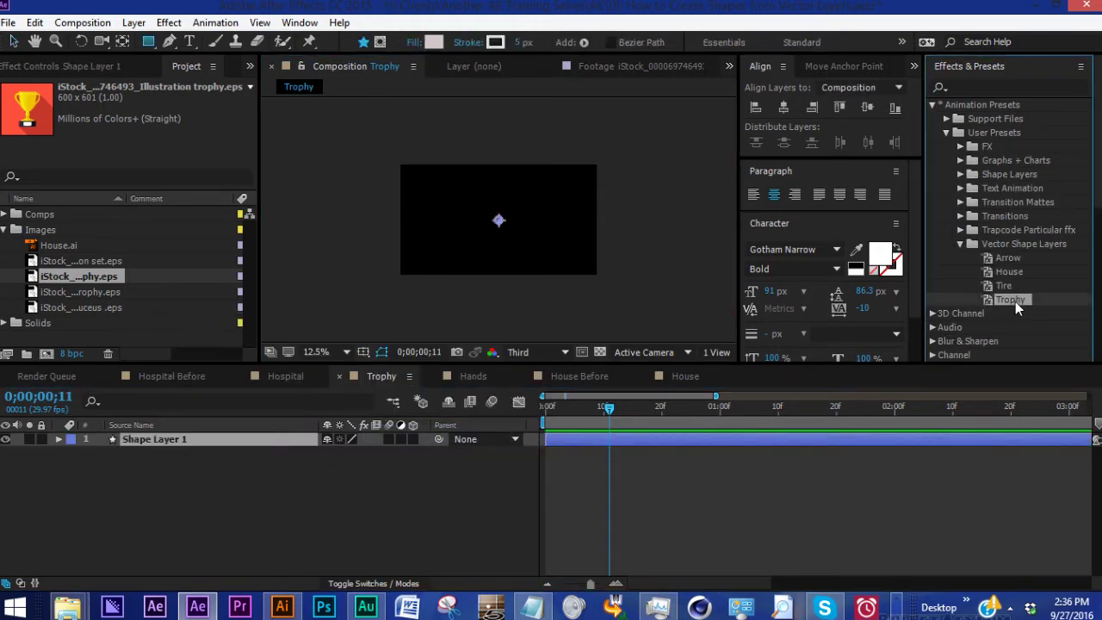
double_click(1010, 299)
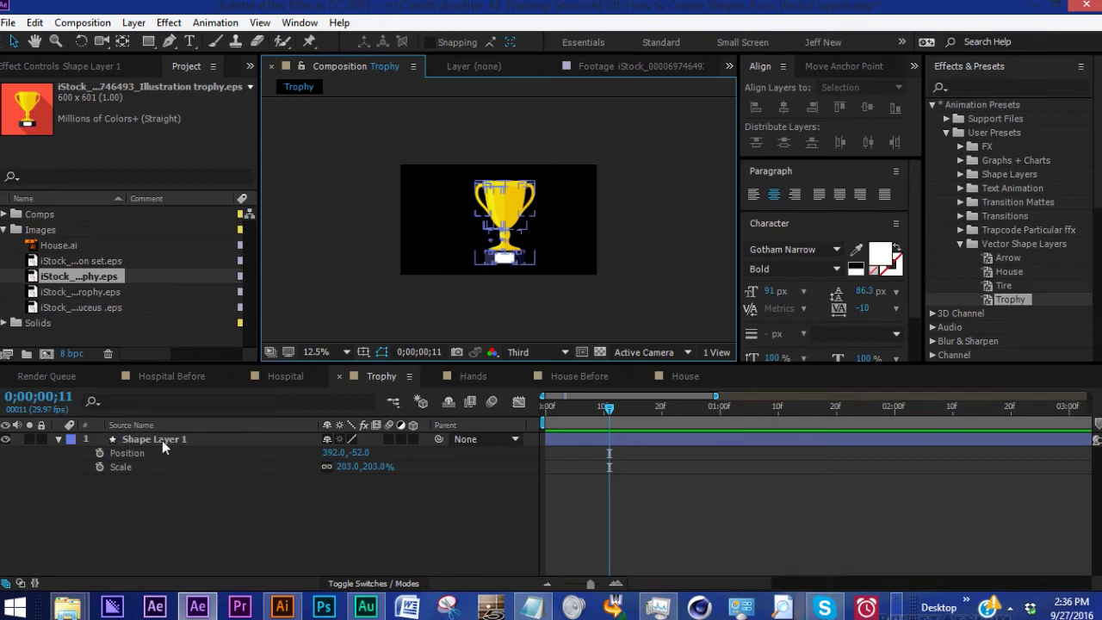
key(F2)
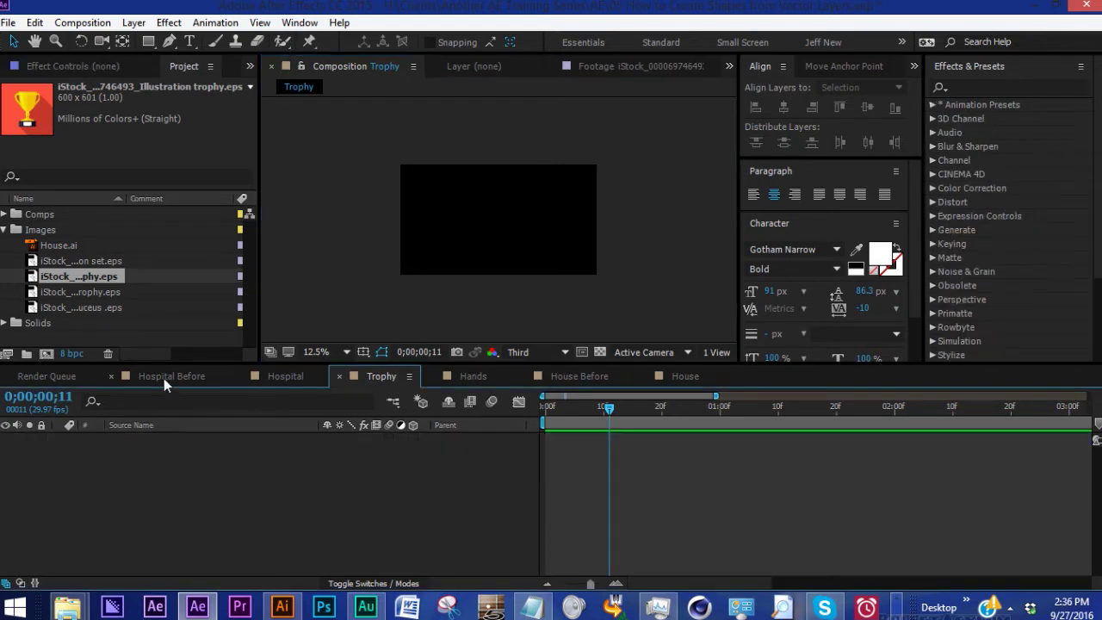
click(164, 378)
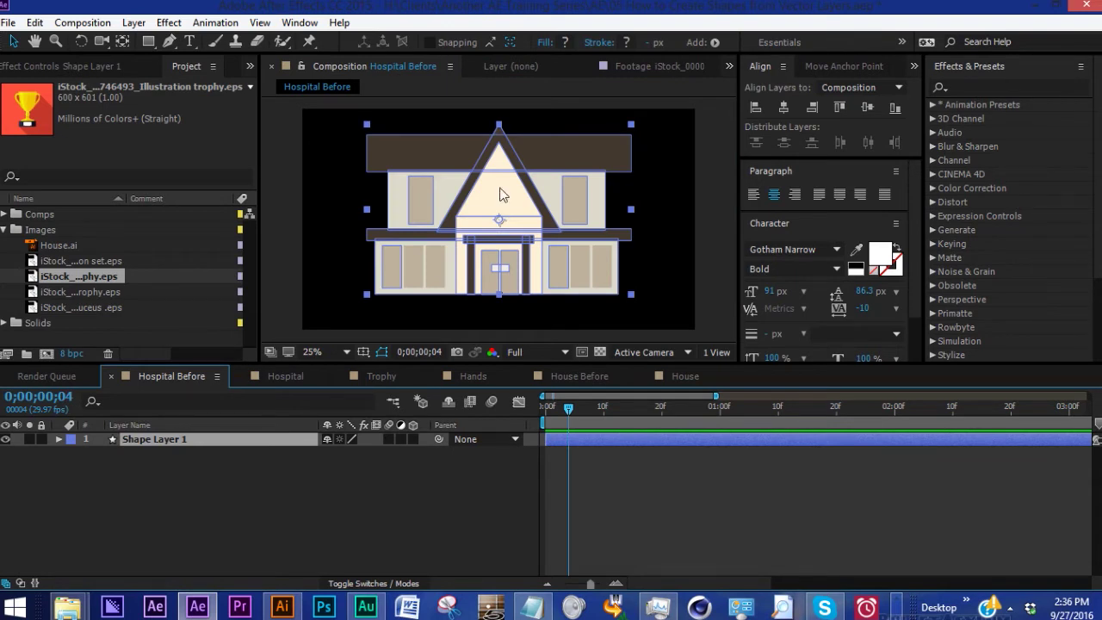
click(352, 499)
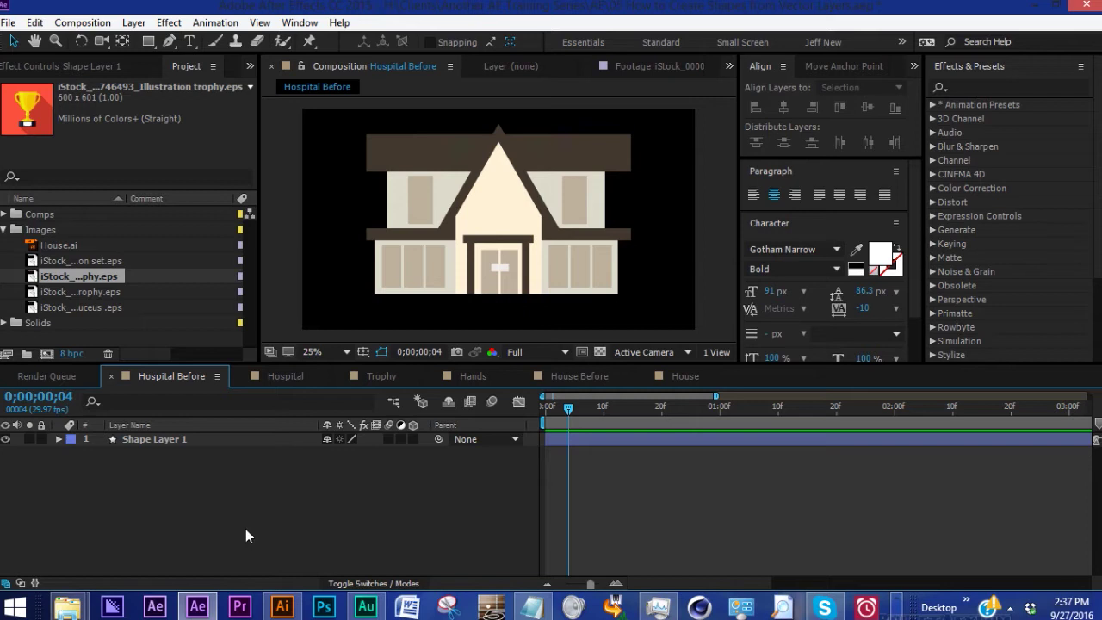
click(282, 376)
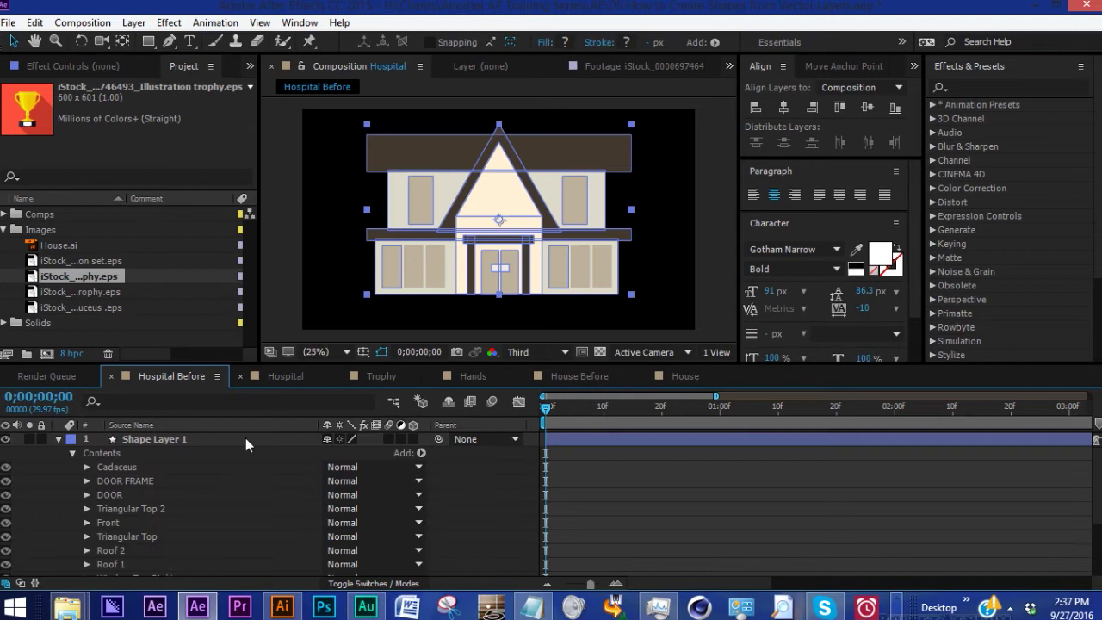
click(72, 453)
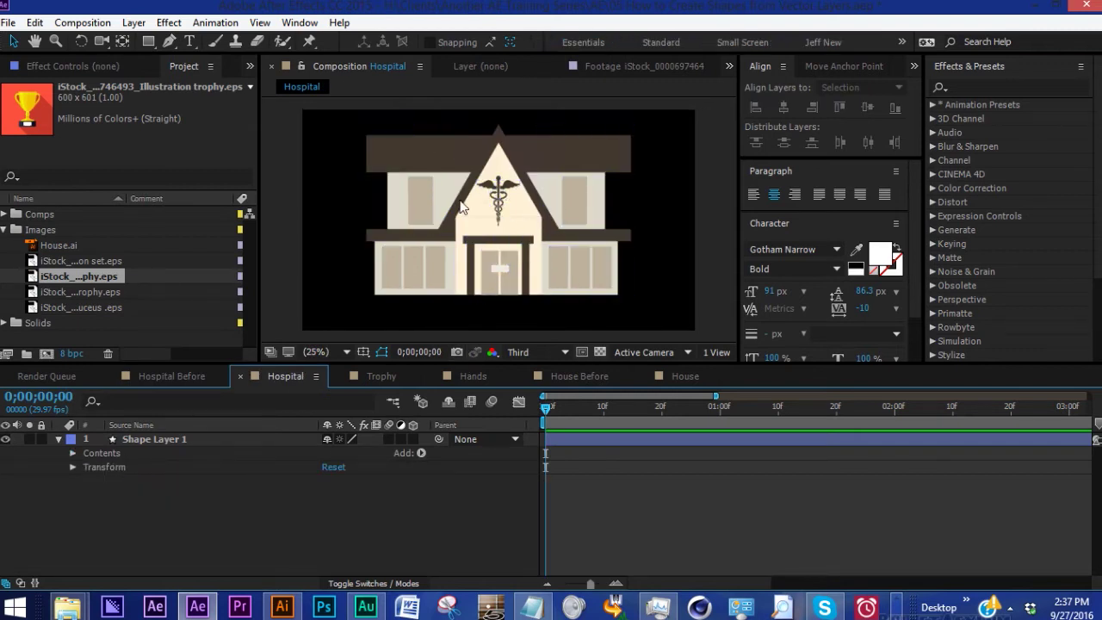
click(141, 437)
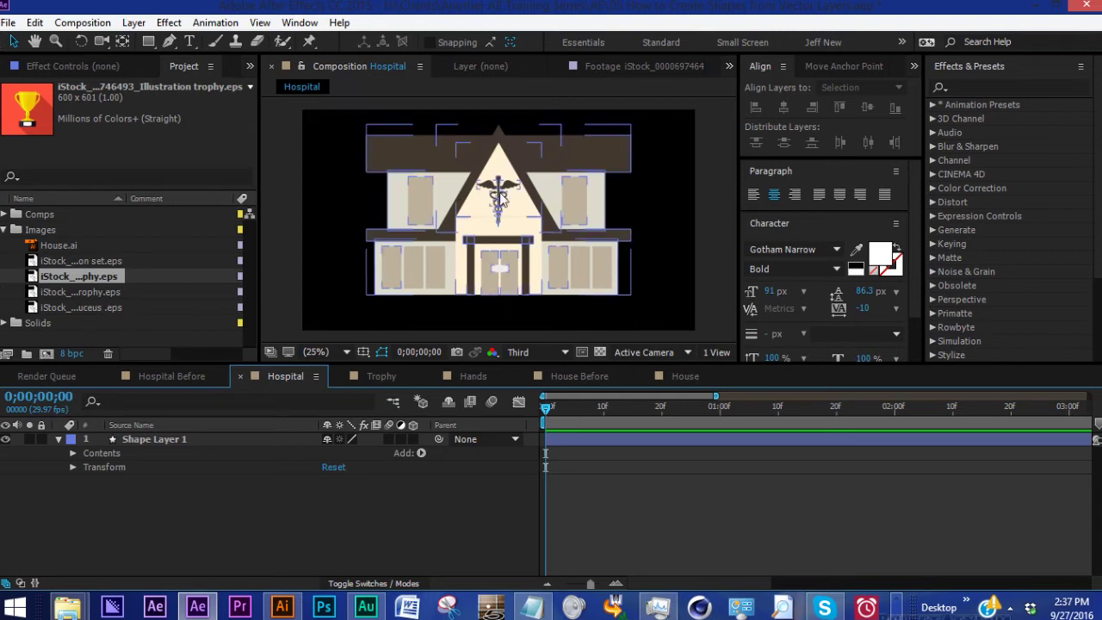
- Put the caduceus .eps on top in Hospital Before, hide Shape Layer 1, and zoom in
click(160, 376)
click(86, 308)
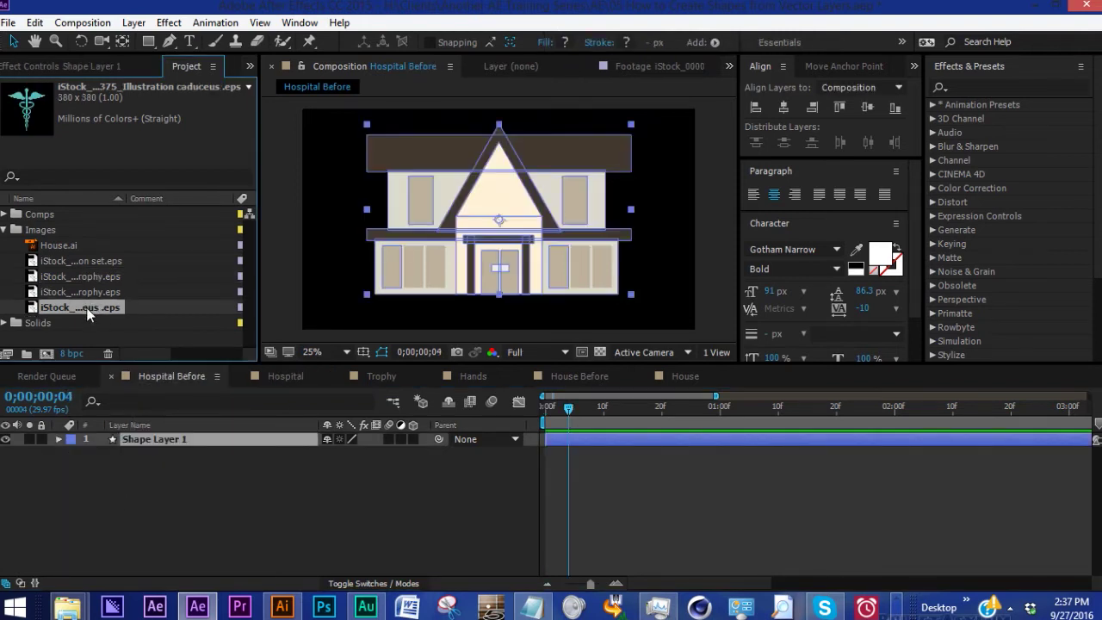
drag(78, 308, 138, 482)
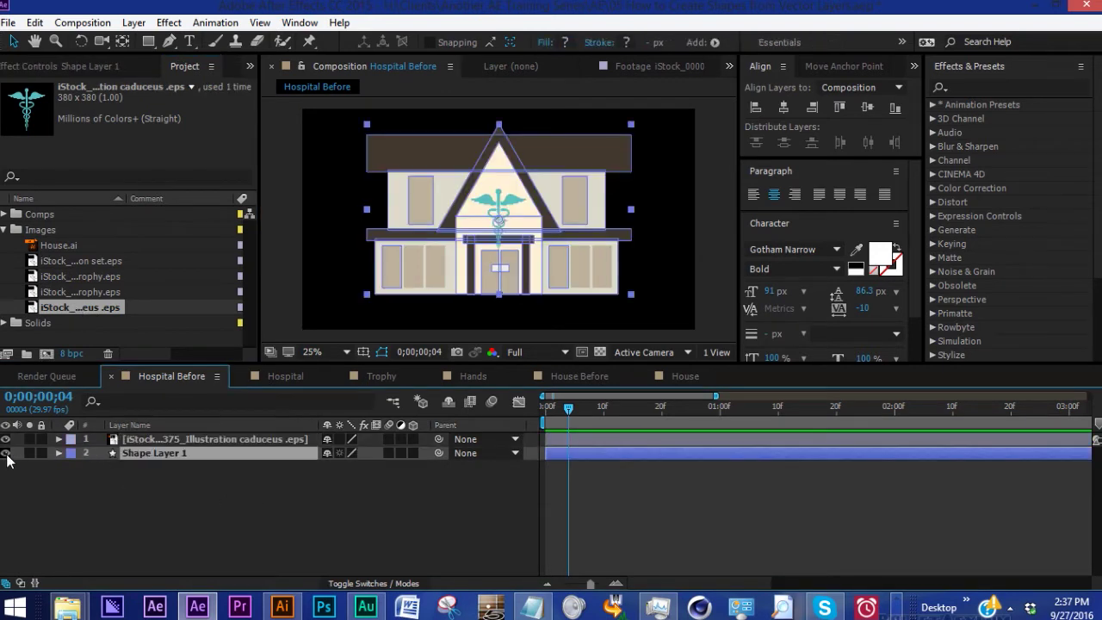
click(125, 440)
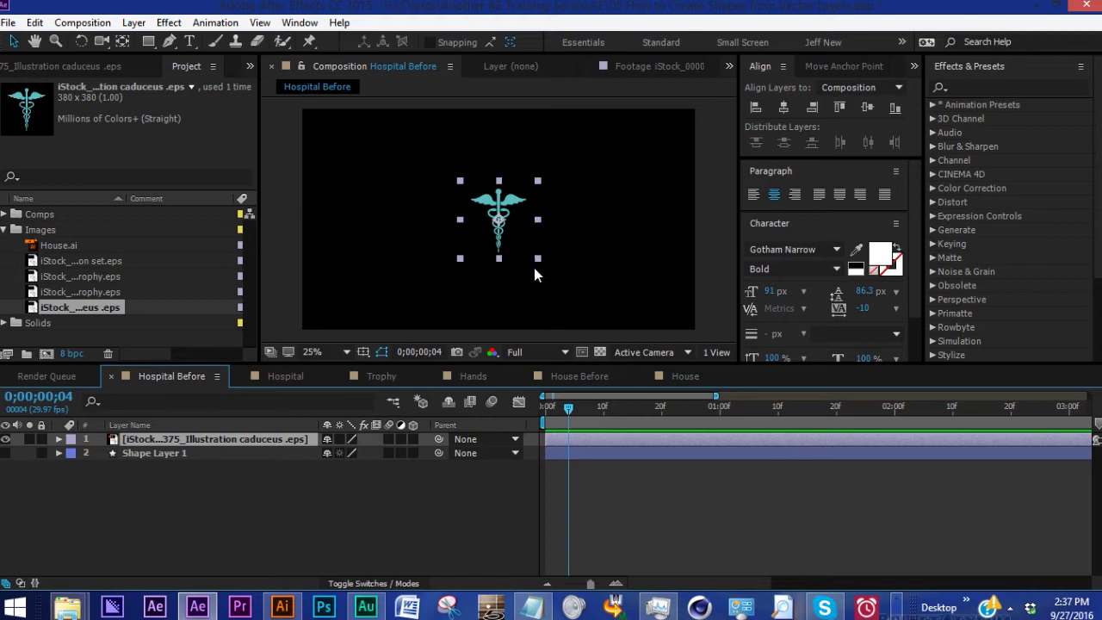
key(period)
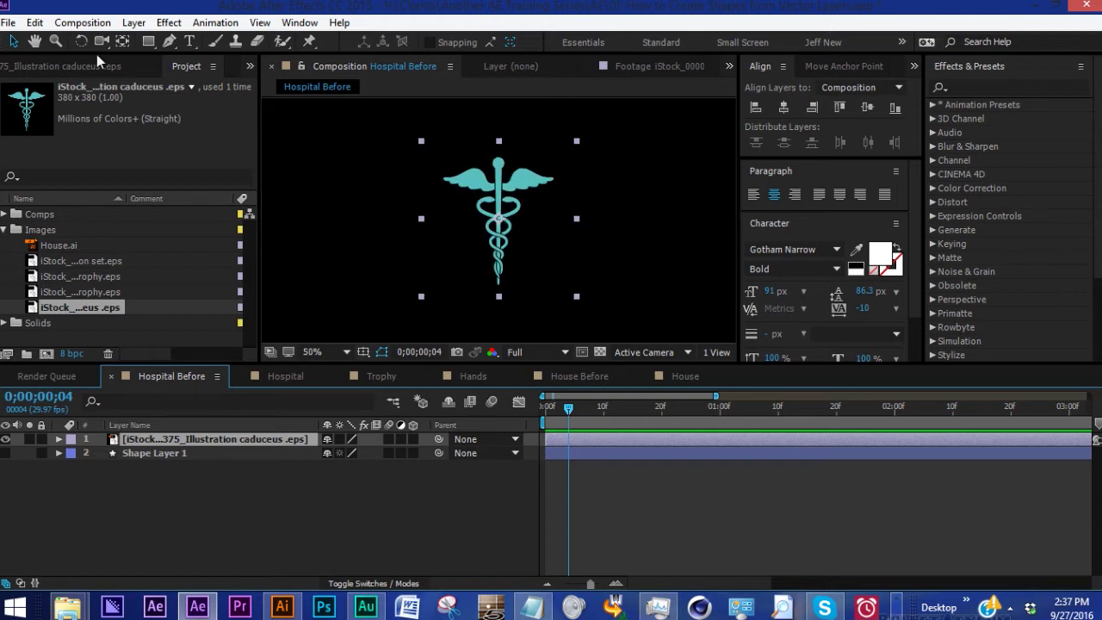
click(133, 22)
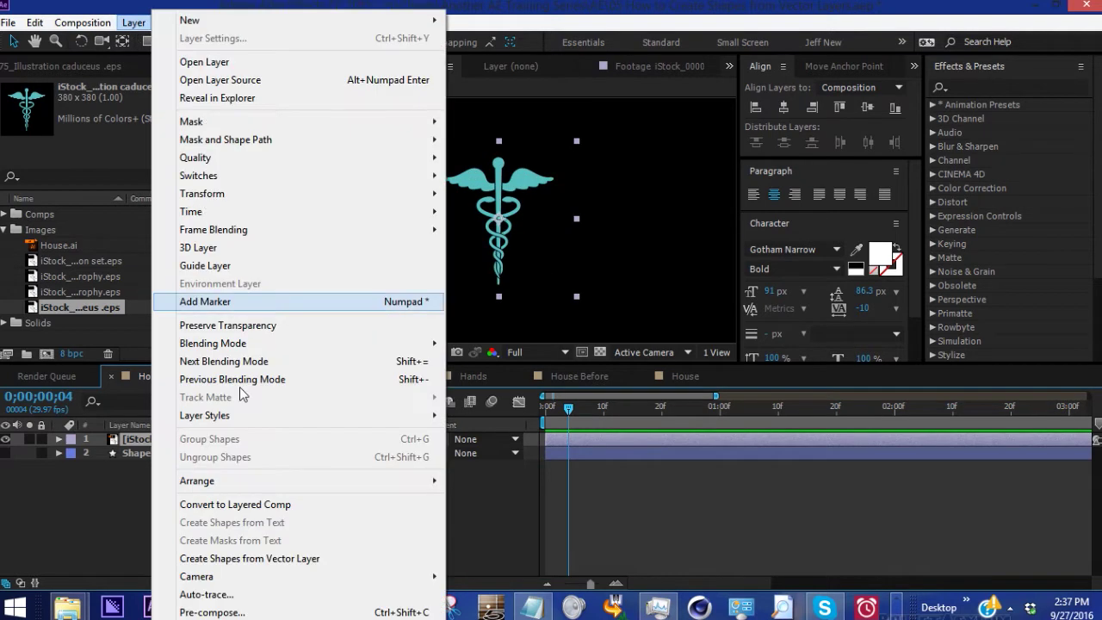
- Convert the caduceus artwork to a shape layer and delete the original eps layer
click(231, 561)
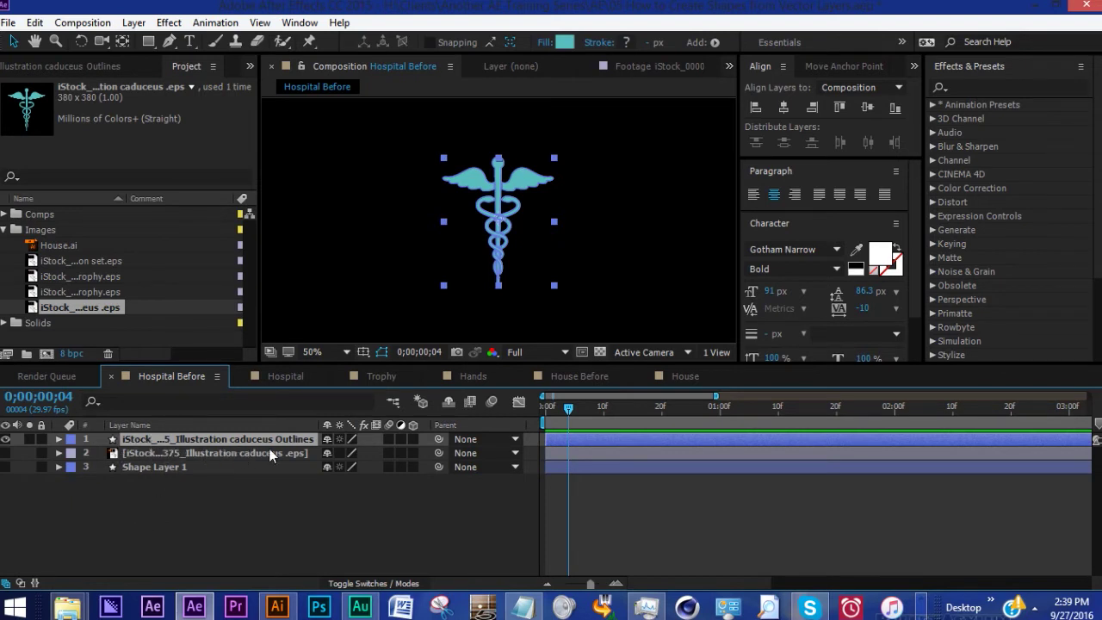
click(57, 439)
click(73, 454)
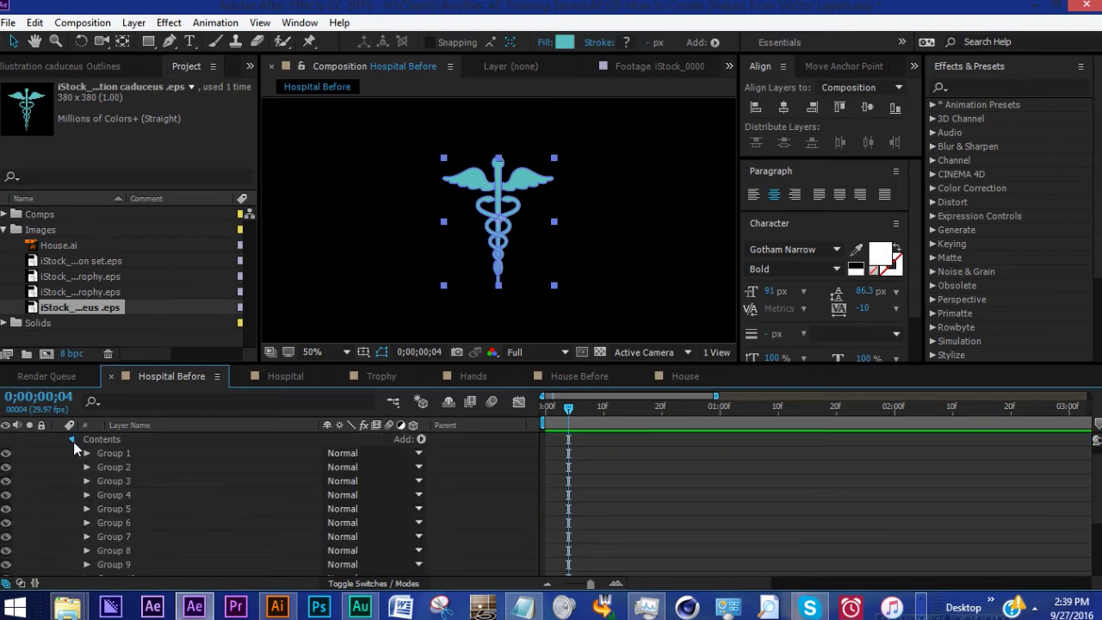
click(73, 441)
click(58, 441)
click(154, 455)
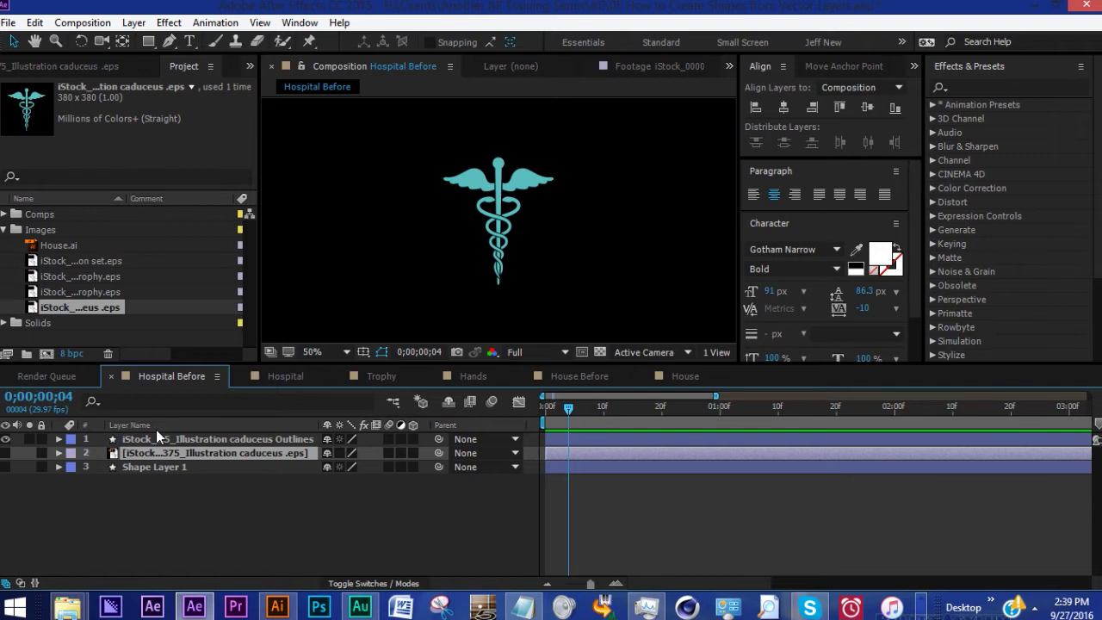
key(Delete)
- Select caduceus Groups 1 through 14 and start Save Animation Preset
click(58, 439)
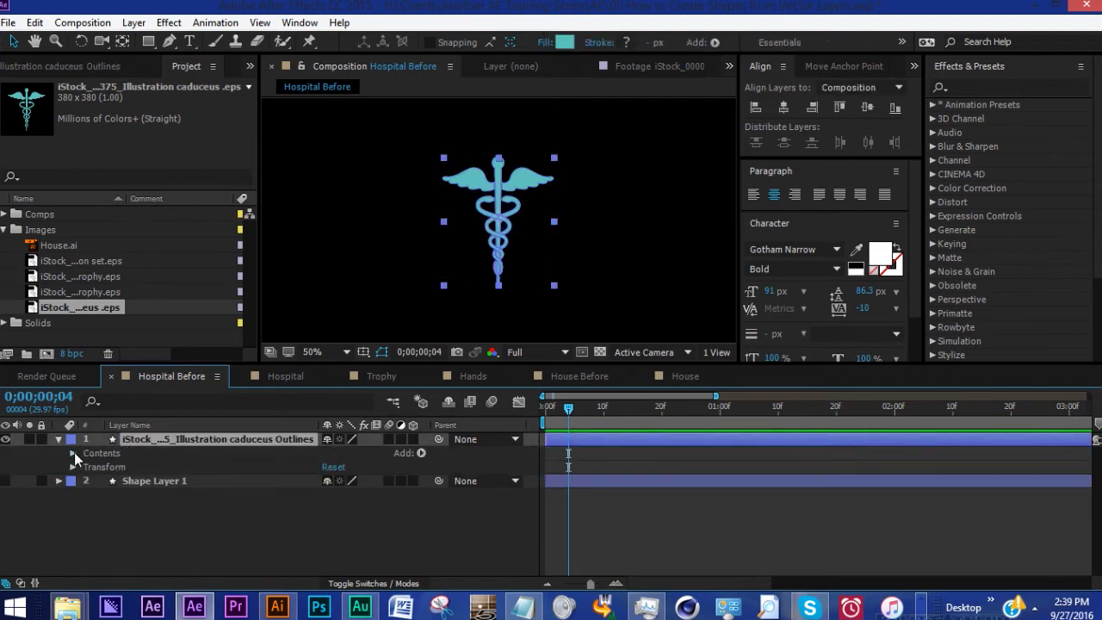
click(74, 454)
click(124, 452)
scroll(134, 511, down, 3)
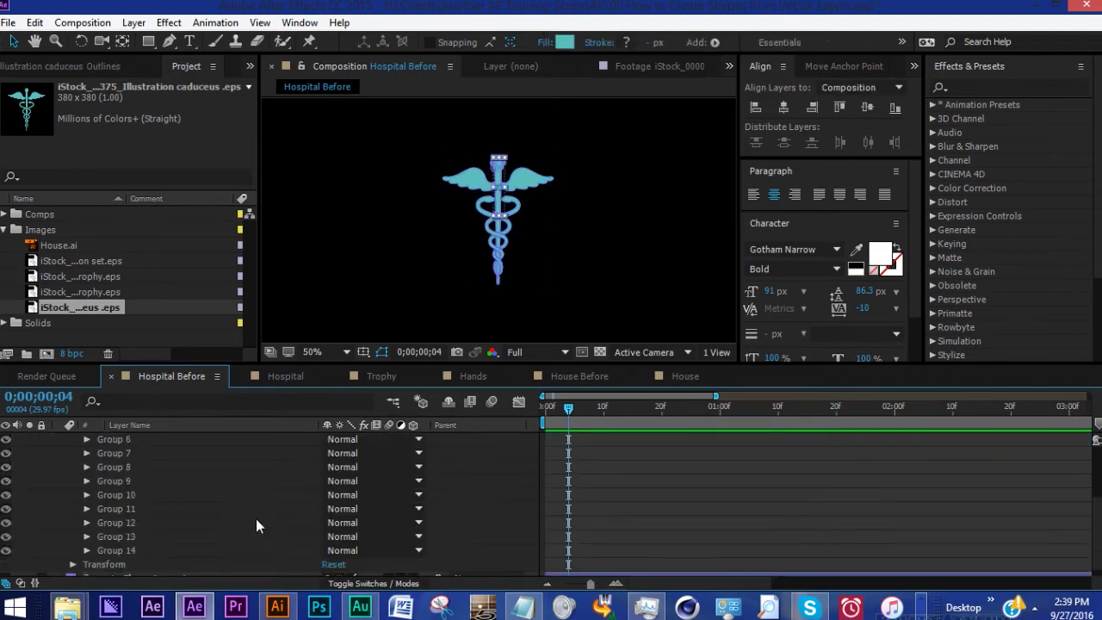
click(527, 187)
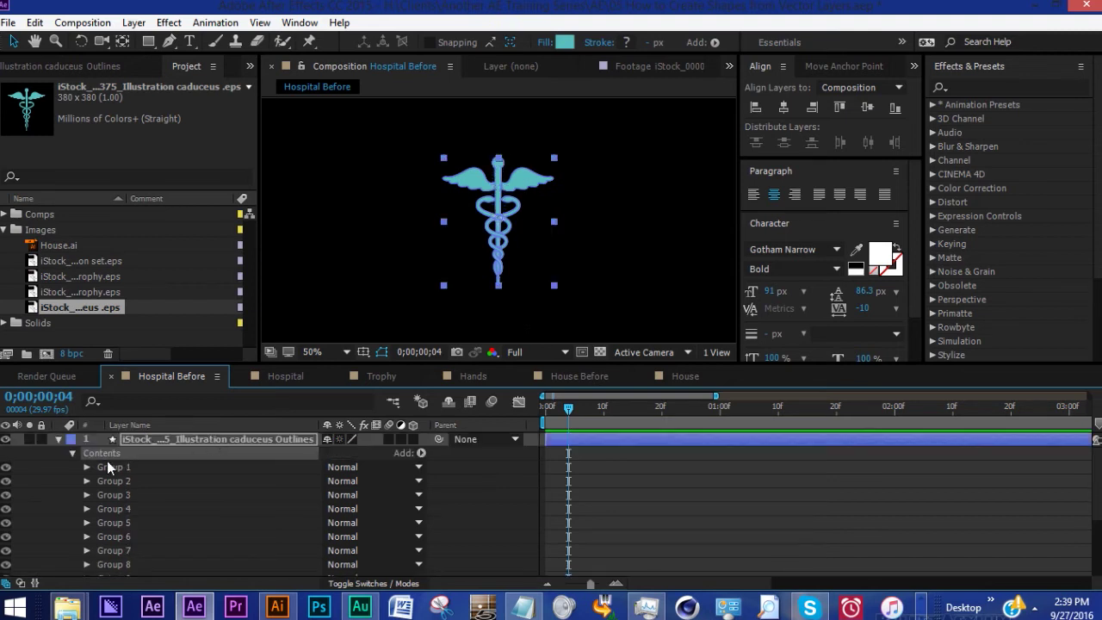
click(109, 467)
scroll(115, 523, down, 4)
shift+click(116, 540)
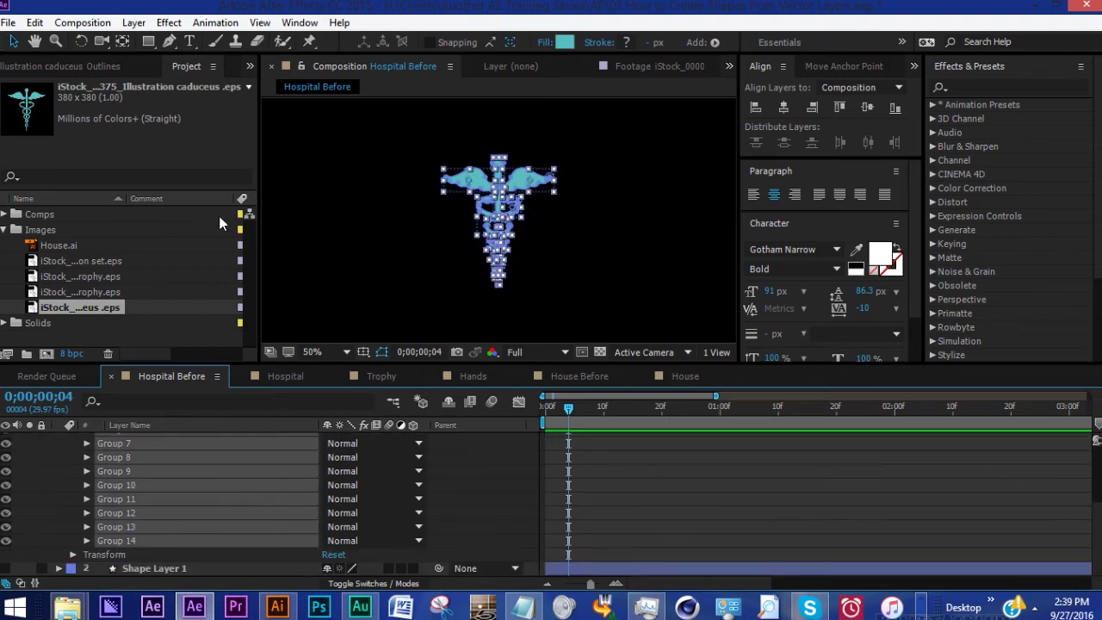
click(215, 23)
click(226, 40)
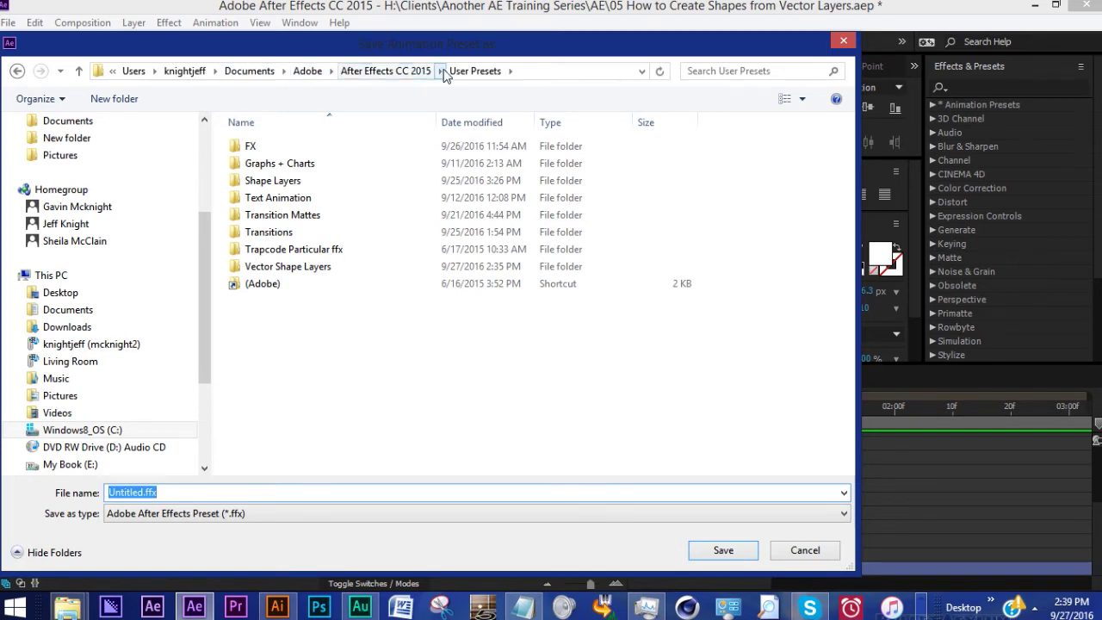
- Save the preset as 'Caduceus' in the Vector Shape Layers folder
double_click(294, 268)
text(Caduceus)
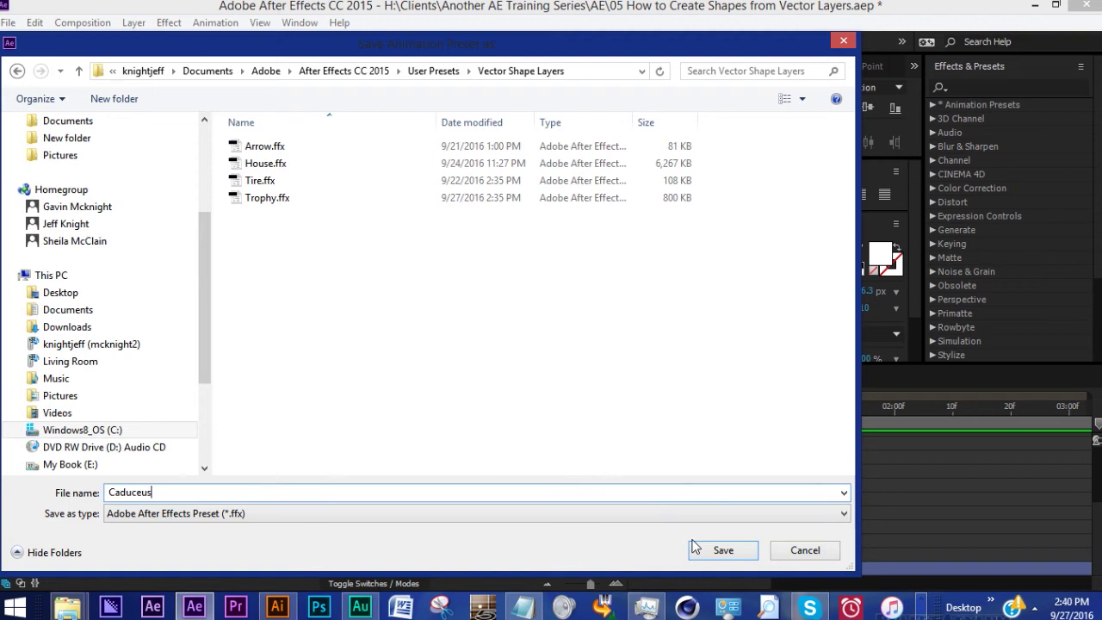
click(719, 556)
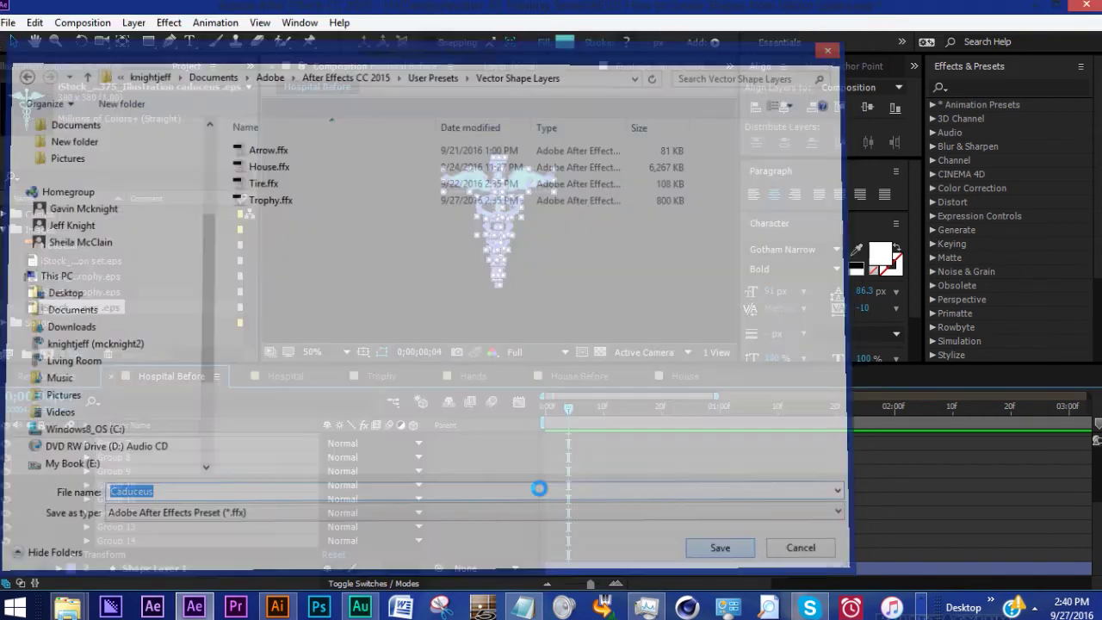
- Find Caduceus by searching 'cadu' and under User Presets > Vector Shape Layers
click(963, 87)
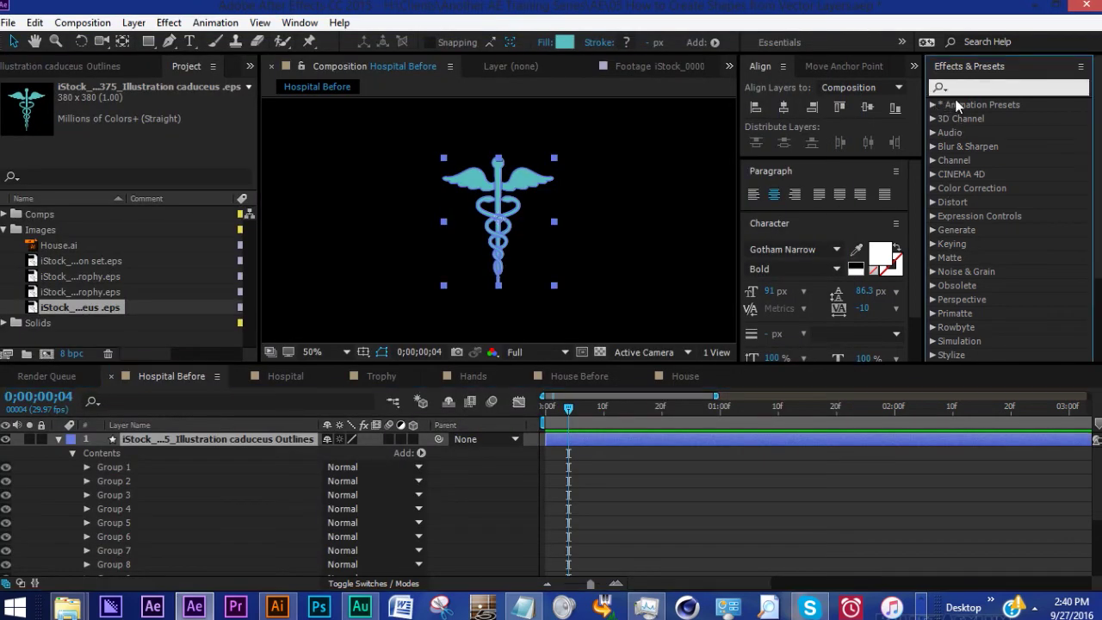
text(cadu)
click(1016, 148)
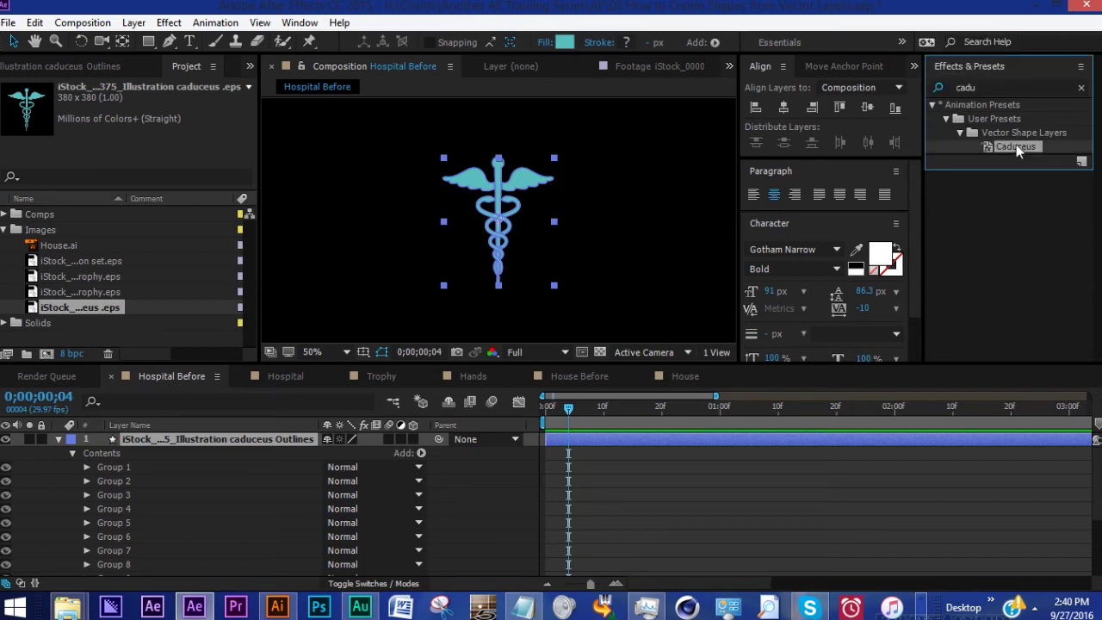
key(ctrl+f)
key(BackSpace)
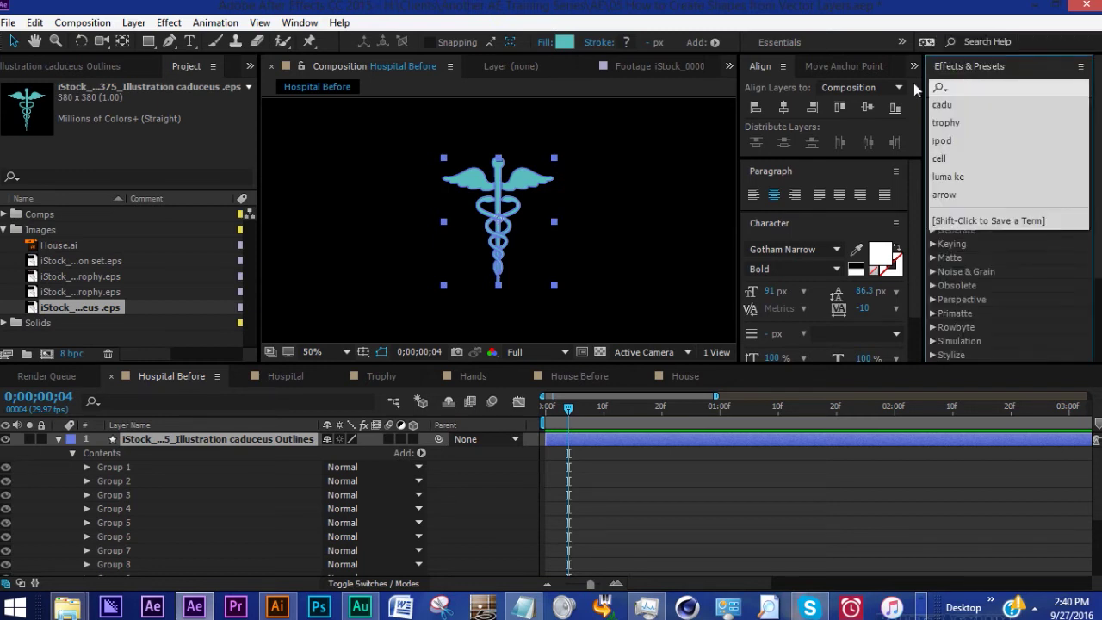
click(929, 105)
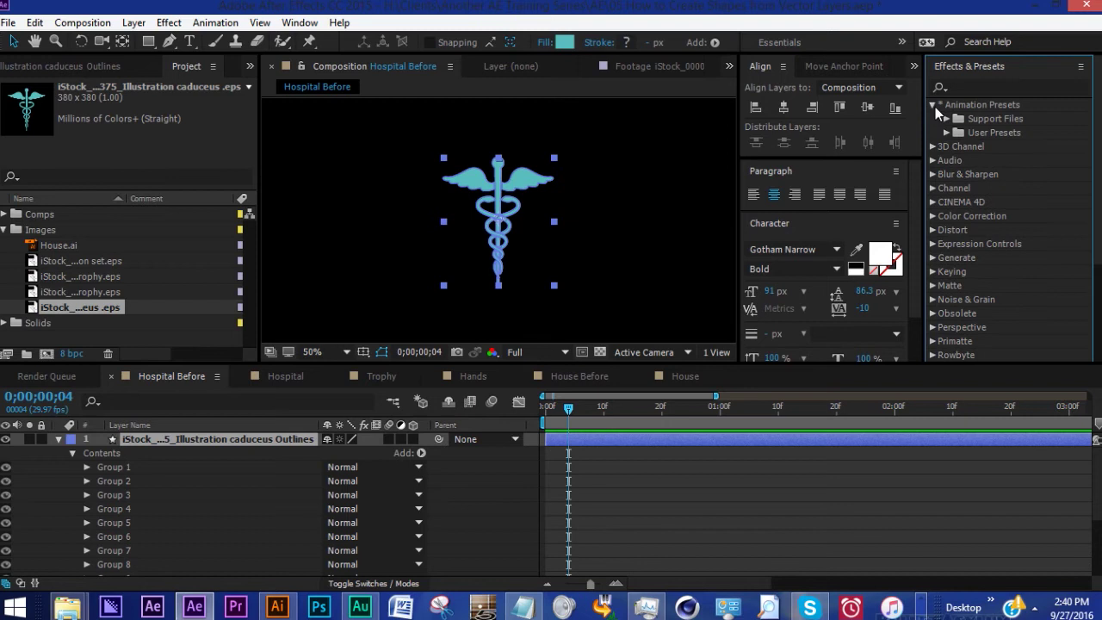
click(944, 133)
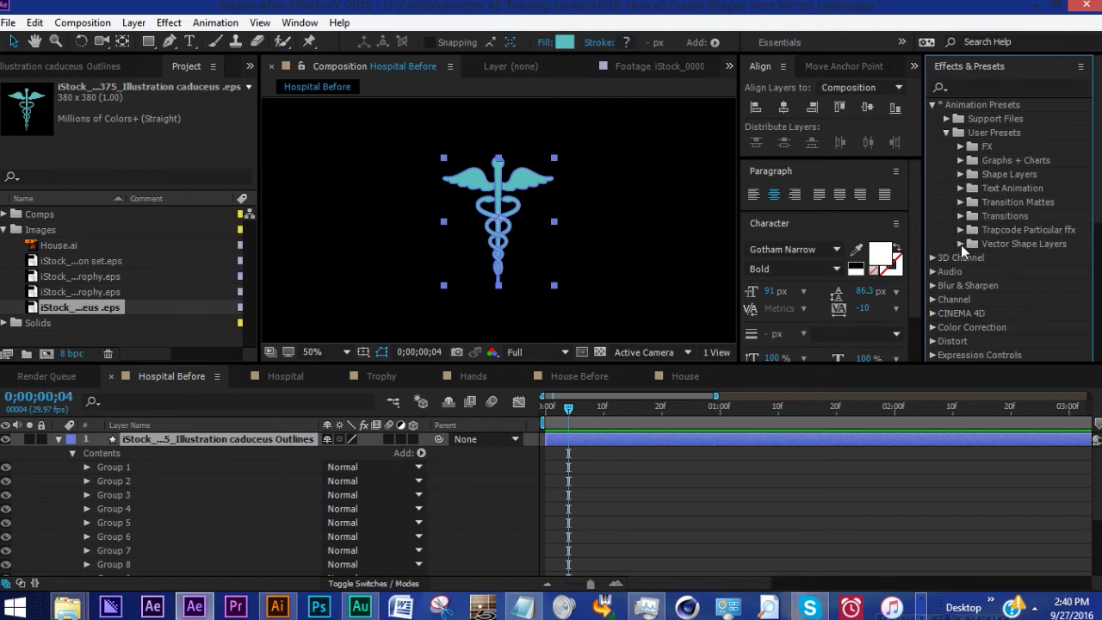
click(960, 245)
click(1015, 271)
click(961, 244)
click(95, 453)
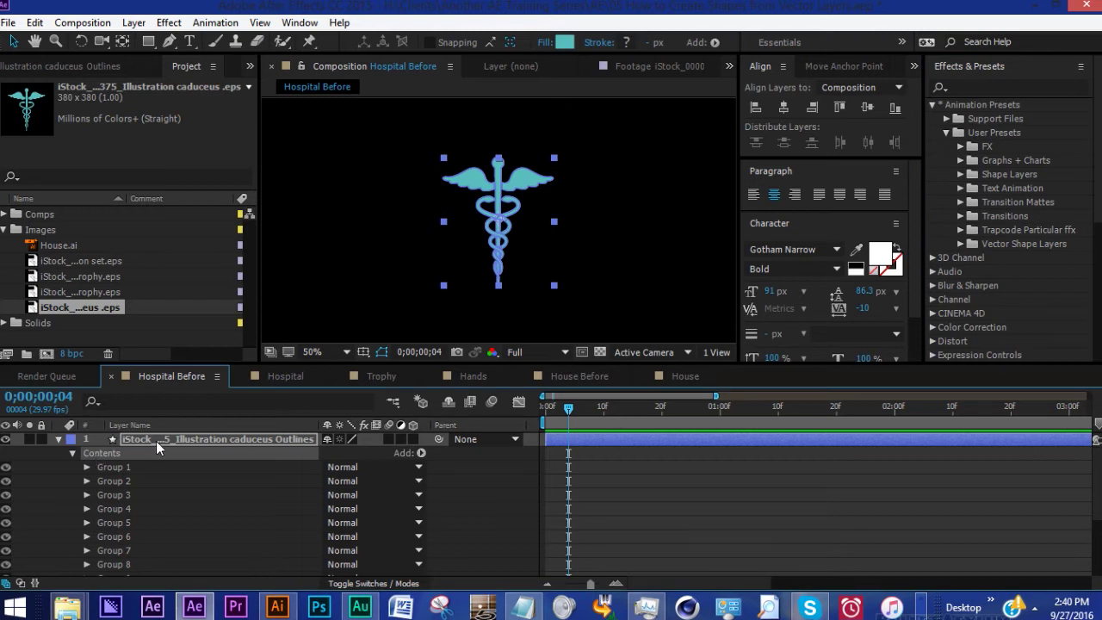
- Make Shape Layer 1 visible again and collapse the caduceus layer
click(156, 441)
click(58, 439)
click(6, 453)
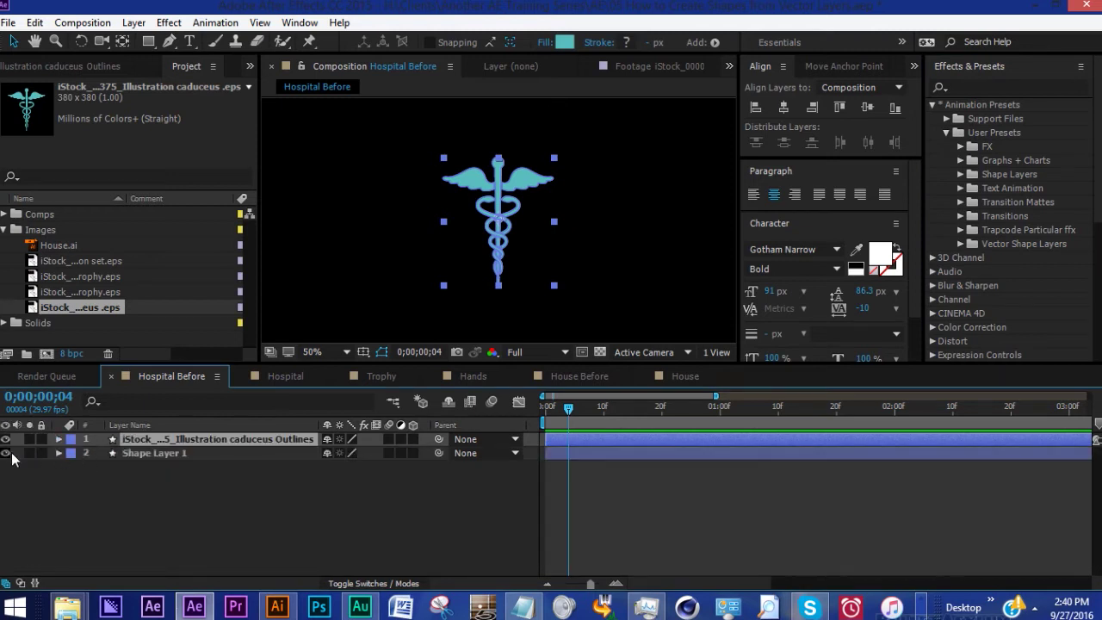
click(151, 451)
shift+click(138, 439)
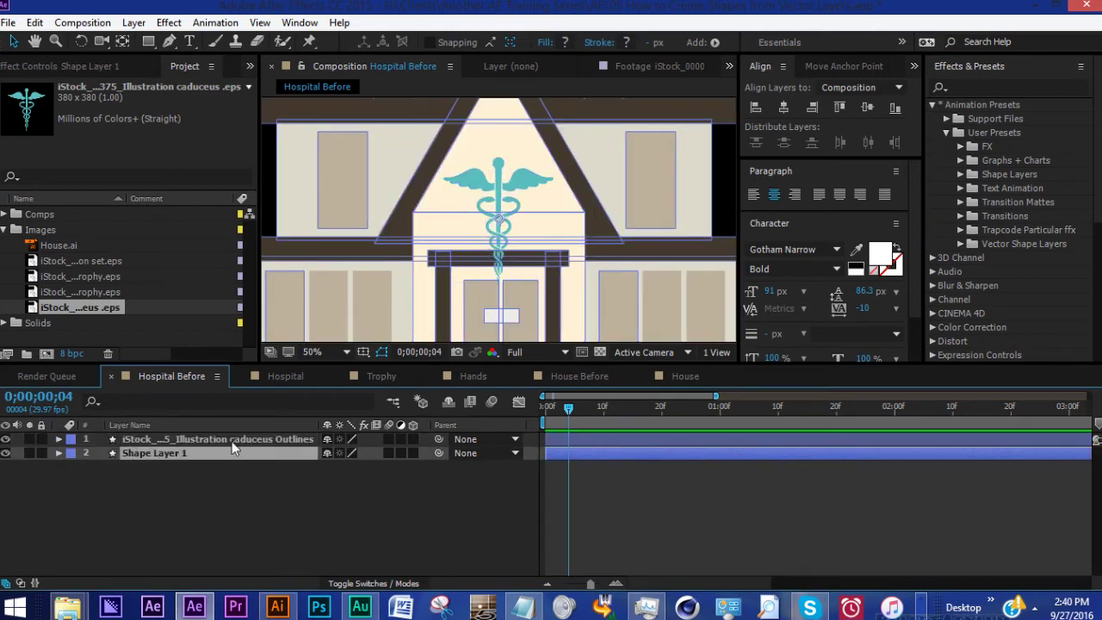
scroll(642, 113, down, 2)
click(185, 437)
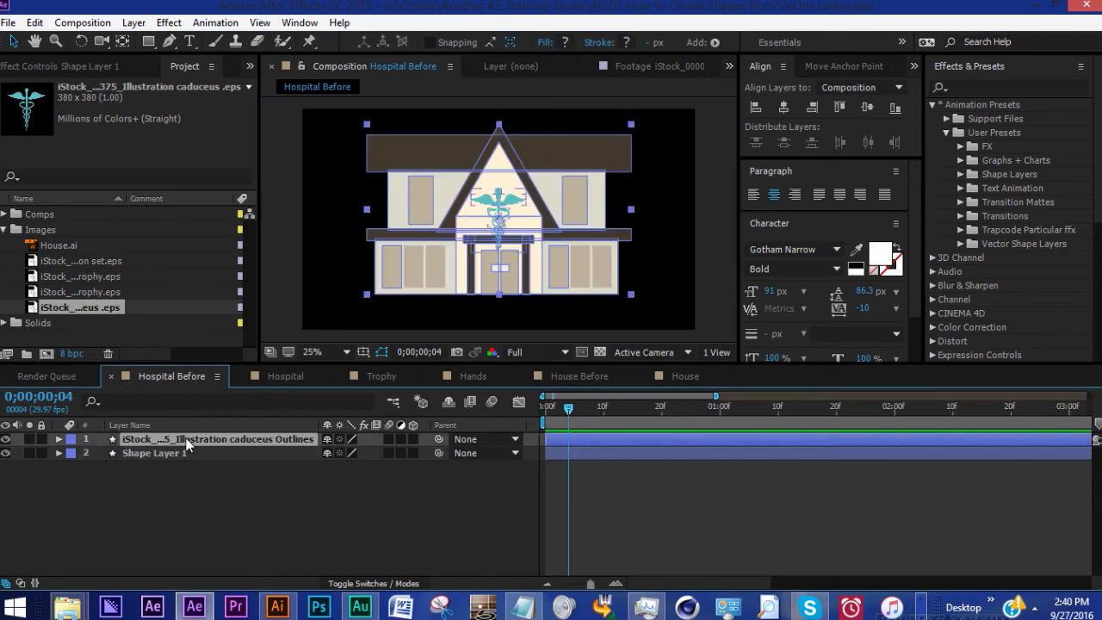
click(59, 439)
click(58, 439)
- Add an empty group to Shape Layer 1 and move it above DOOR FRAME
click(116, 453)
click(59, 453)
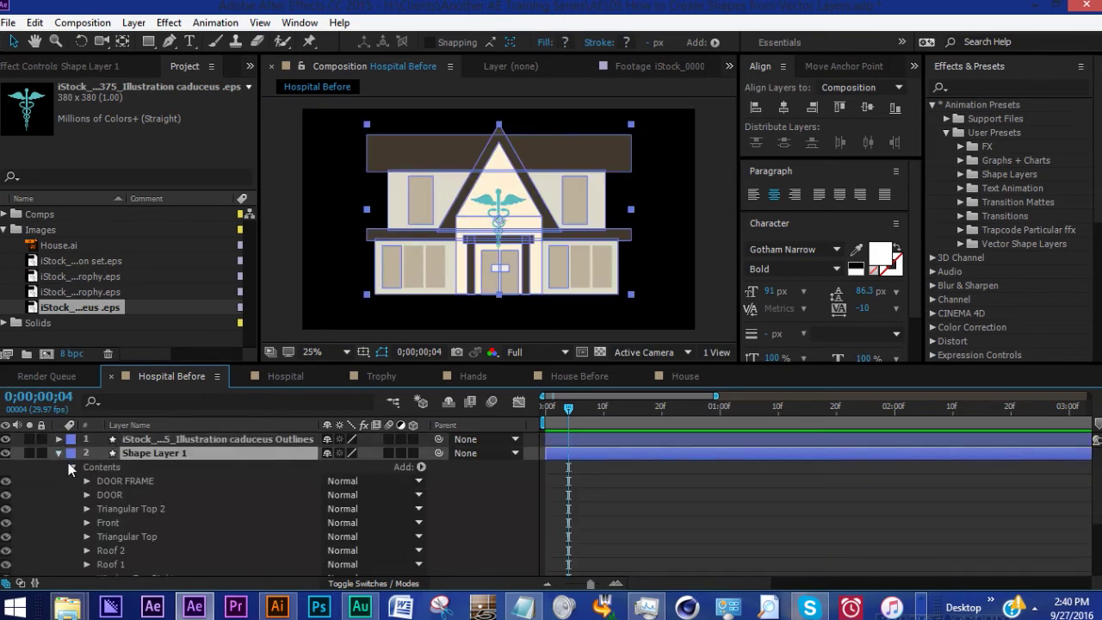
click(122, 466)
click(421, 453)
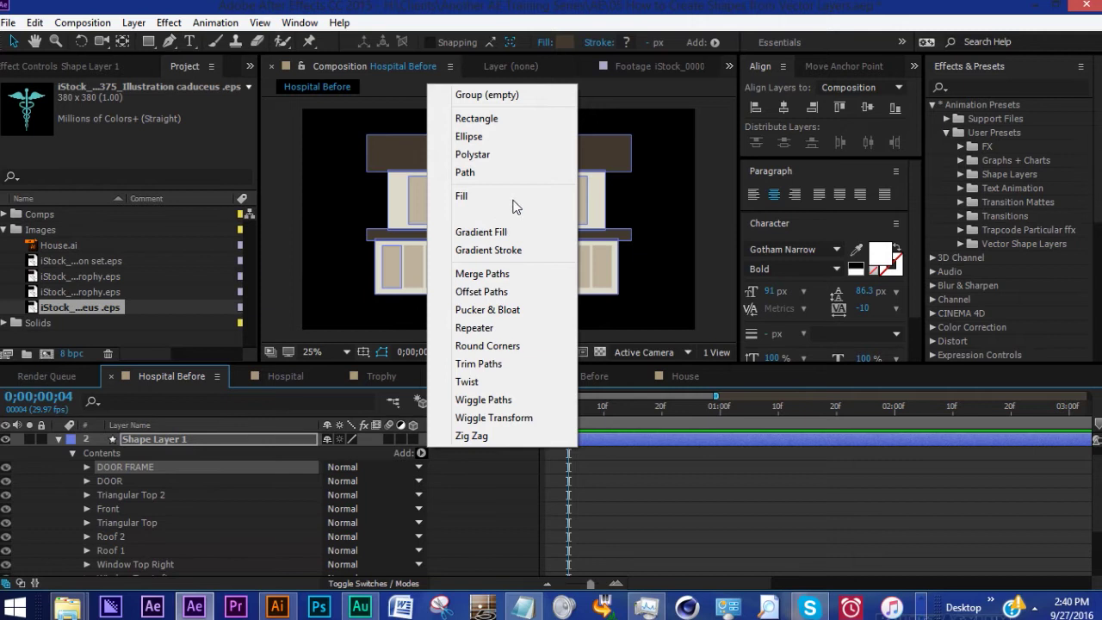
click(481, 101)
drag(128, 523, 117, 467)
key(Return)
- Name the new group 'Caduceus' and copy the caduceus layer's Groups 1–14
text(Cl)
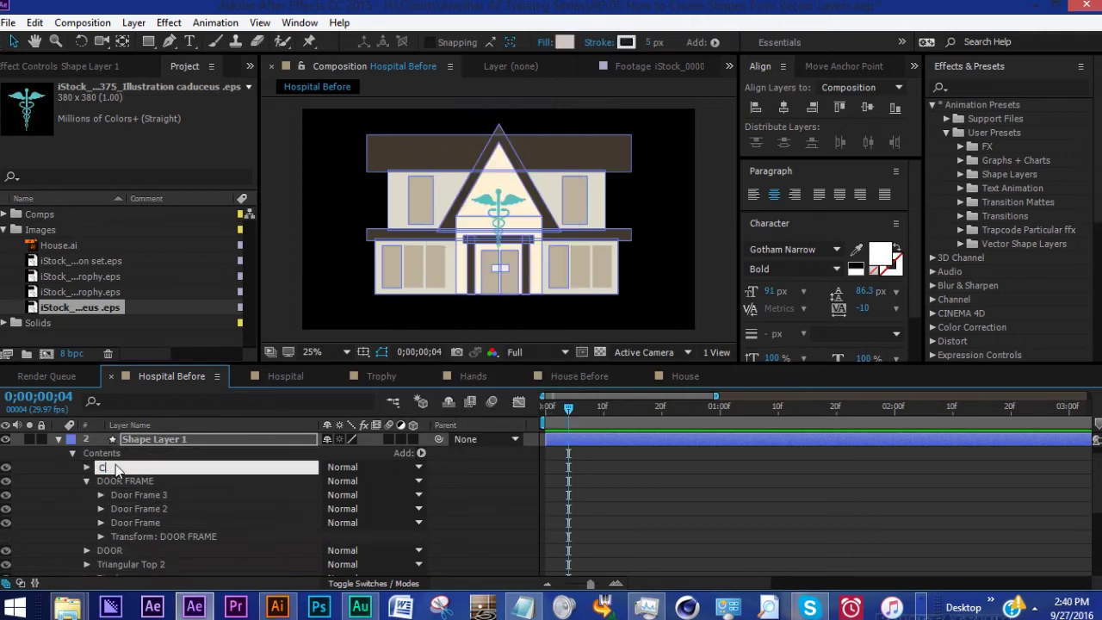
text(aduceus)
key(Return)
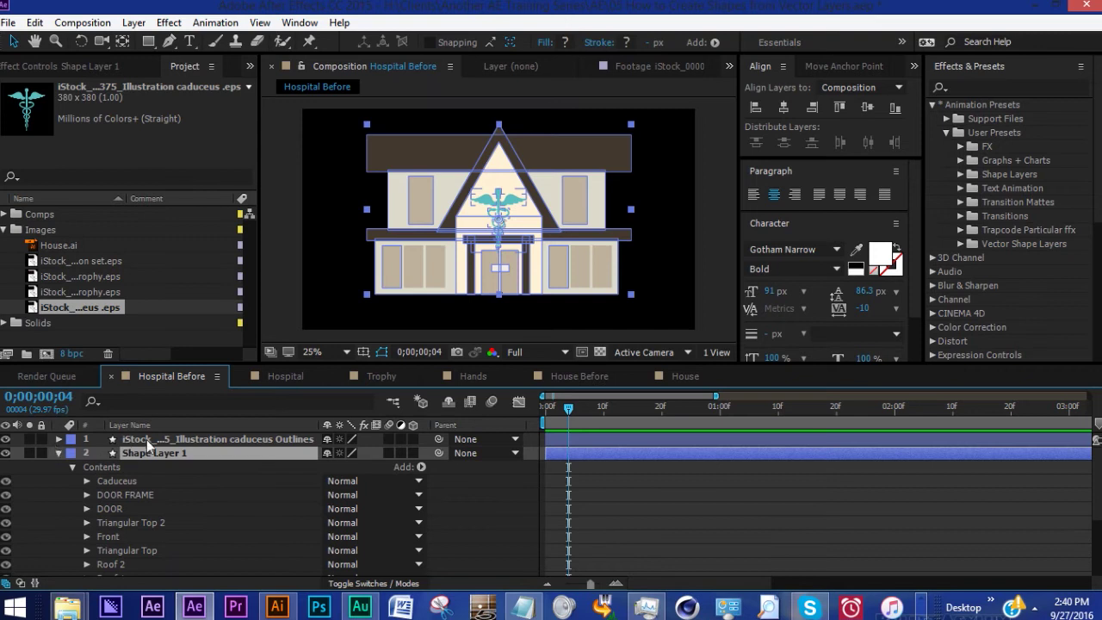
click(146, 439)
click(58, 438)
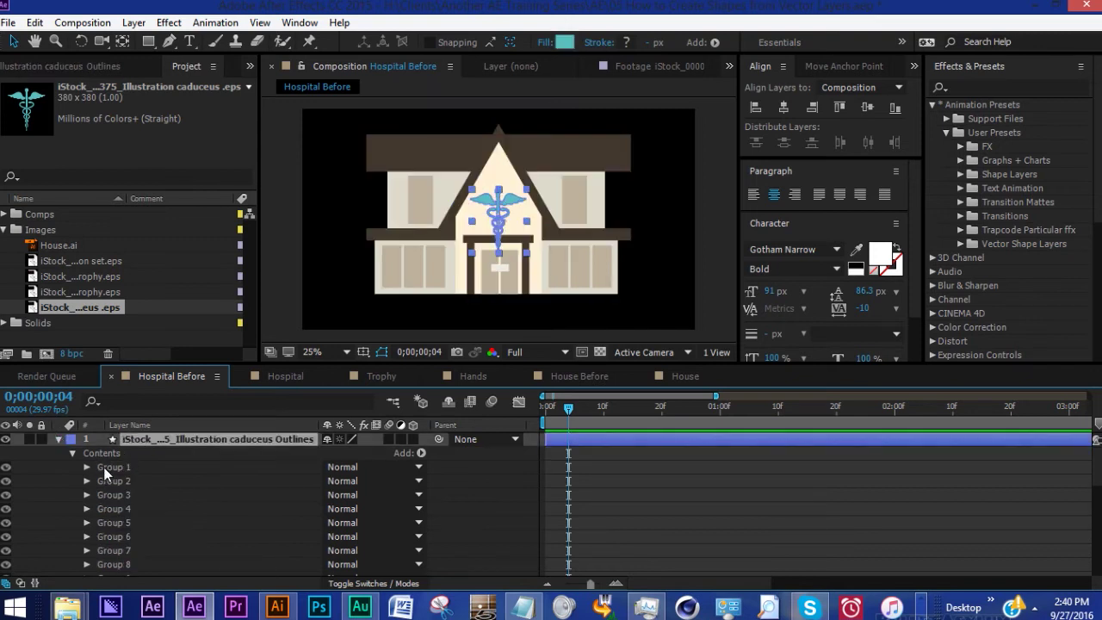
click(103, 467)
scroll(115, 484, down, 3)
shift+click(125, 522)
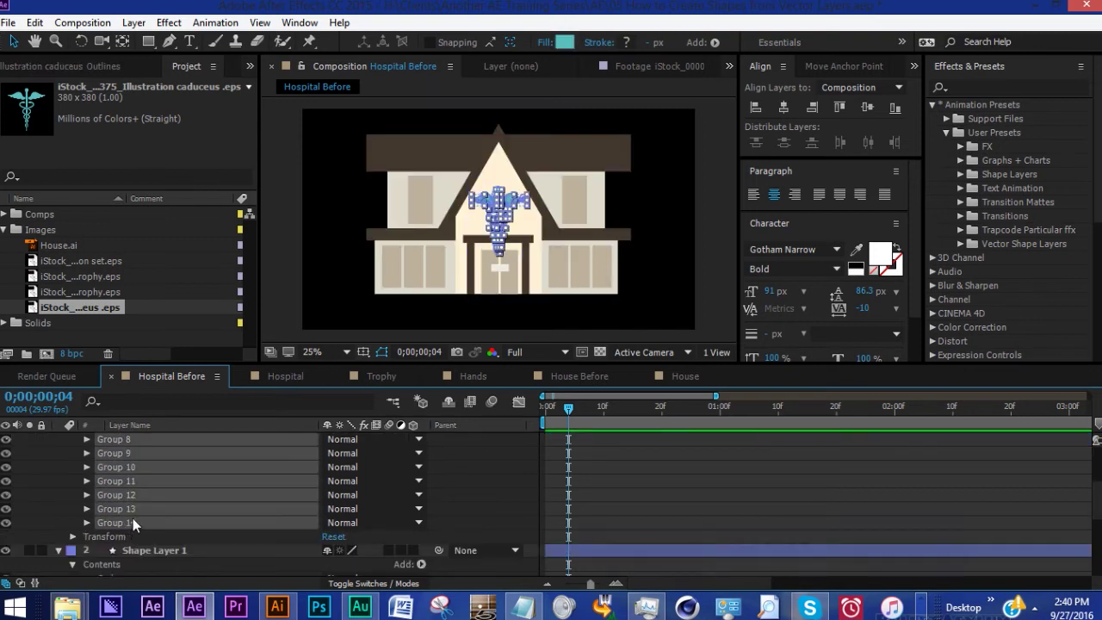
key(ctrl+c)
key(ctrl+v)
- Paste the groups into Shape Layer 1's Caduceus group and delete the caduceus layer
click(125, 461)
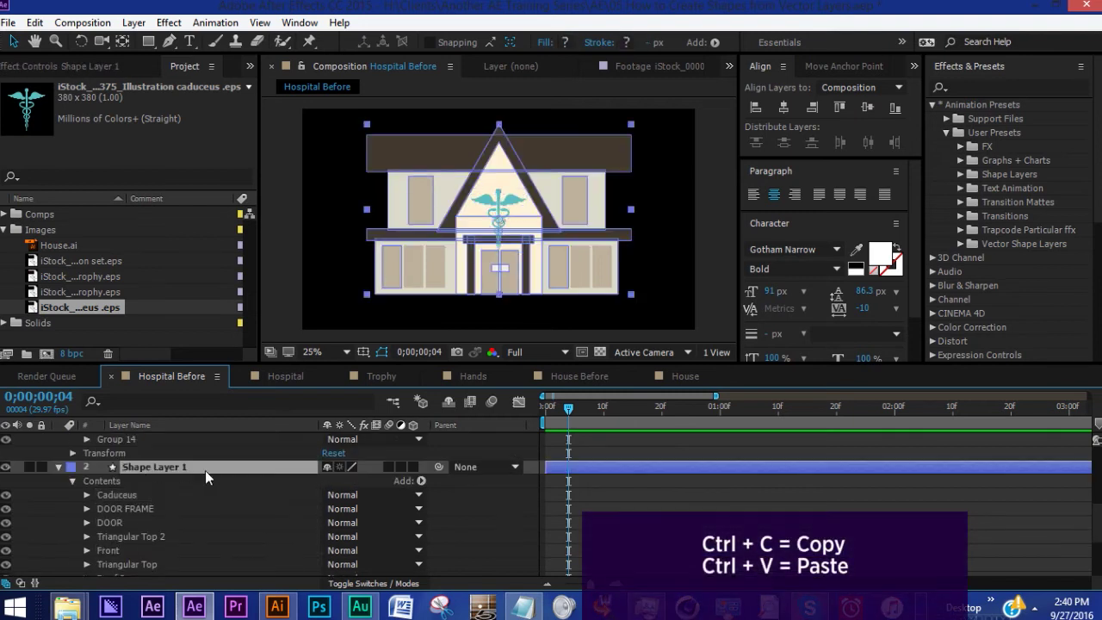
click(79, 494)
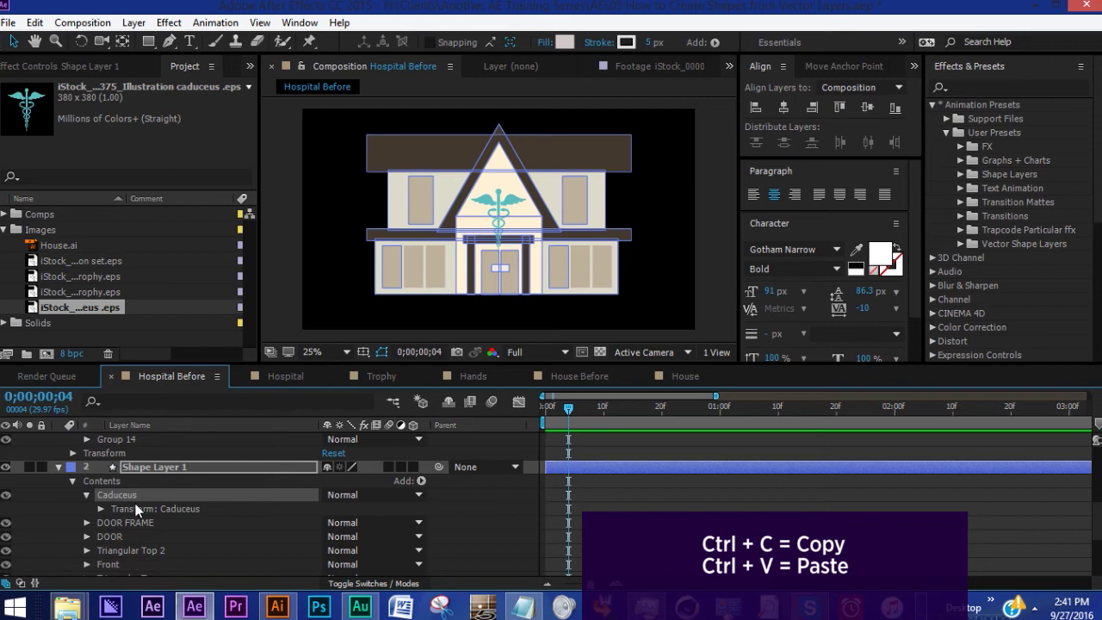
key(ctrl+v)
scroll(131, 481, up, 5)
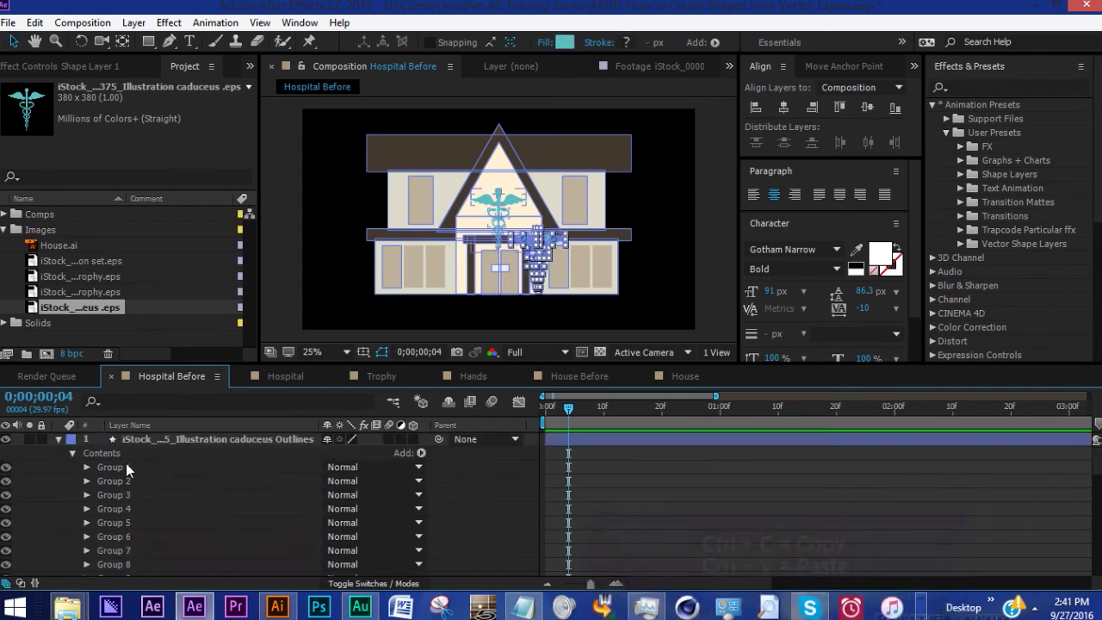
click(159, 441)
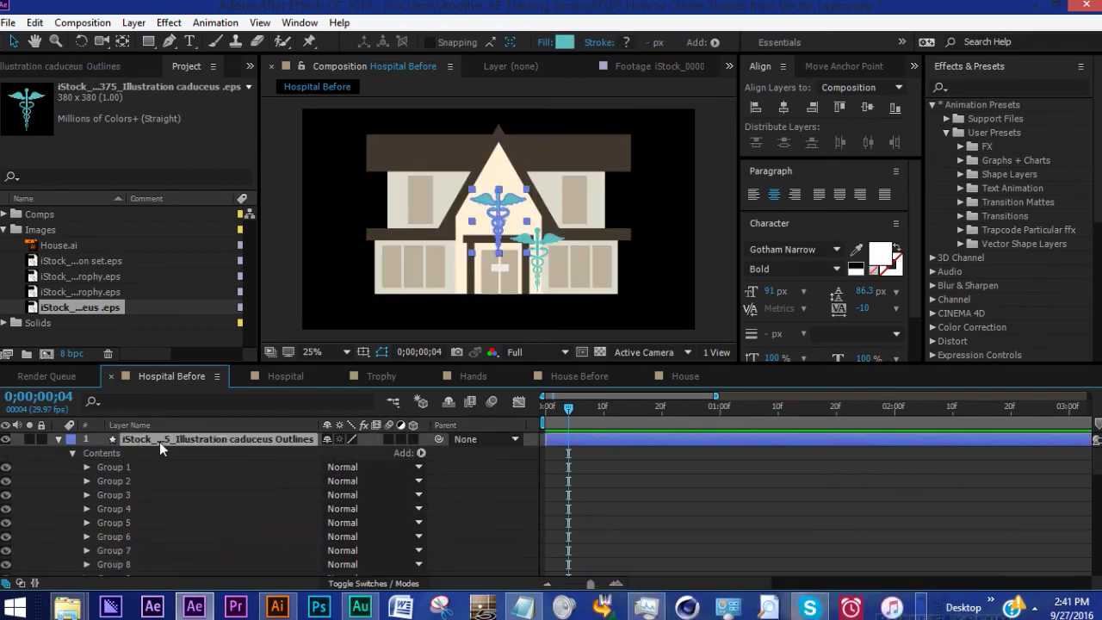
key(Delete)
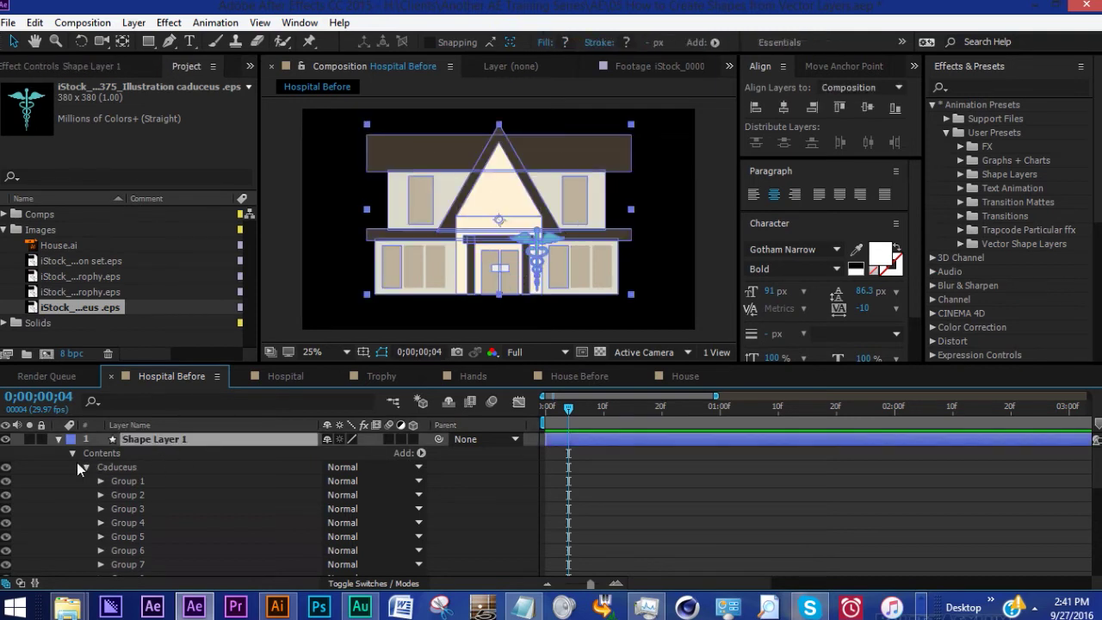
- Reposition the Caduceus group into the house's gable and scale it to 89%
click(115, 467)
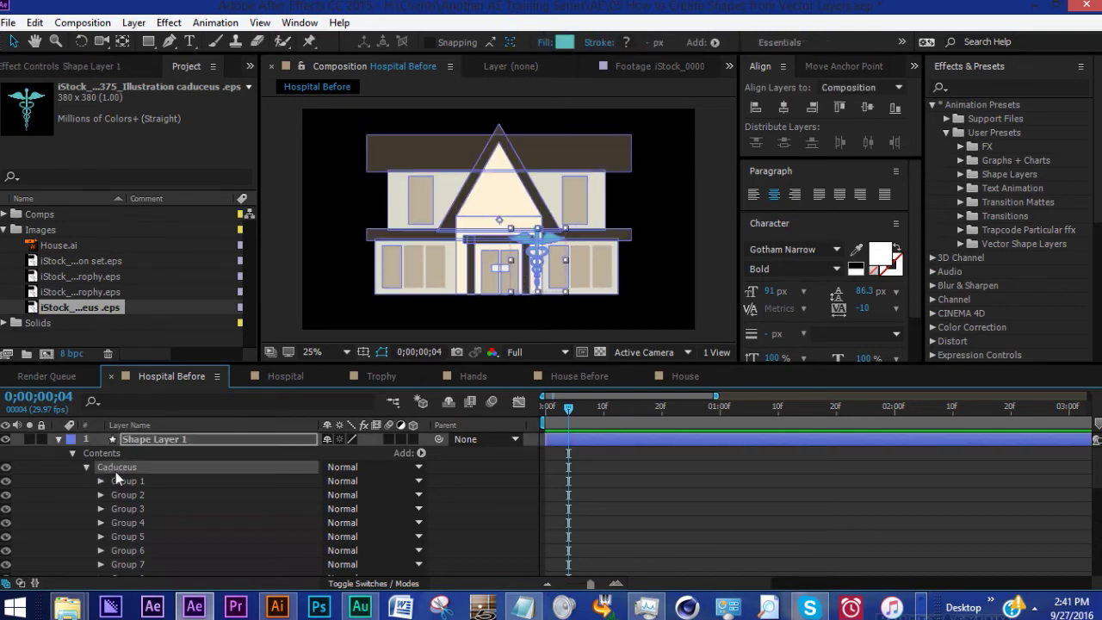
scroll(116, 502, down, 5)
click(99, 470)
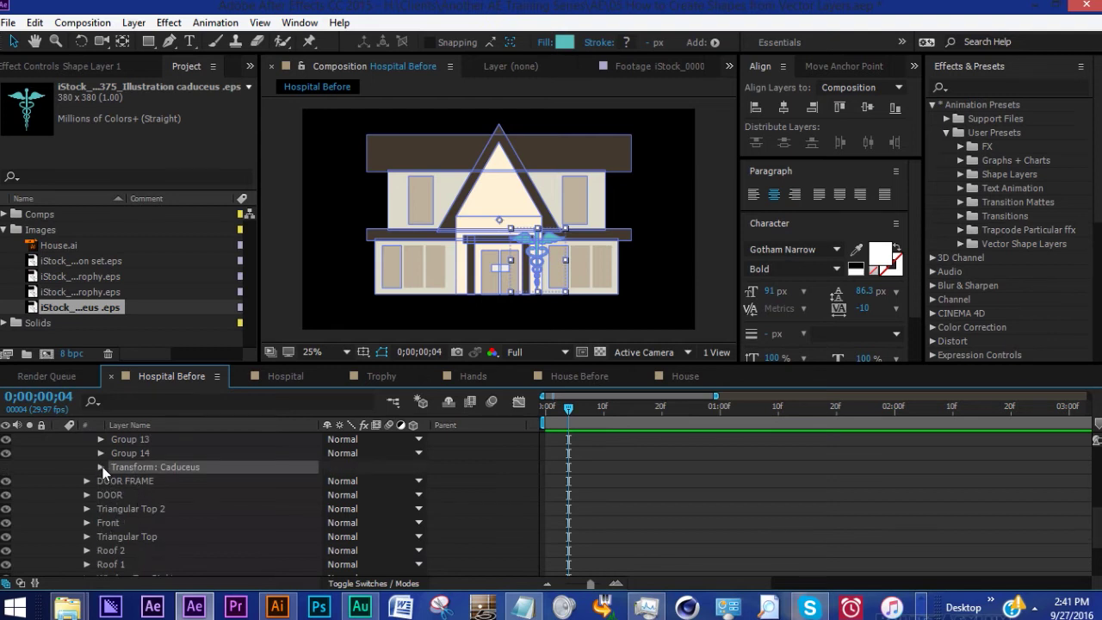
click(100, 467)
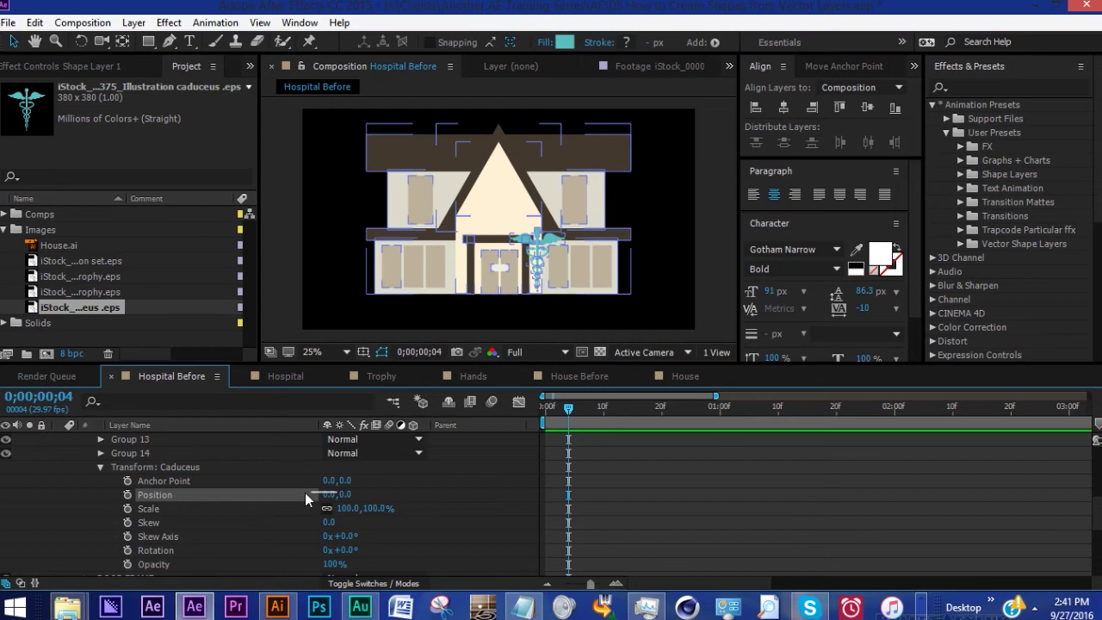
drag(327, 494, 129, 494)
key(y)
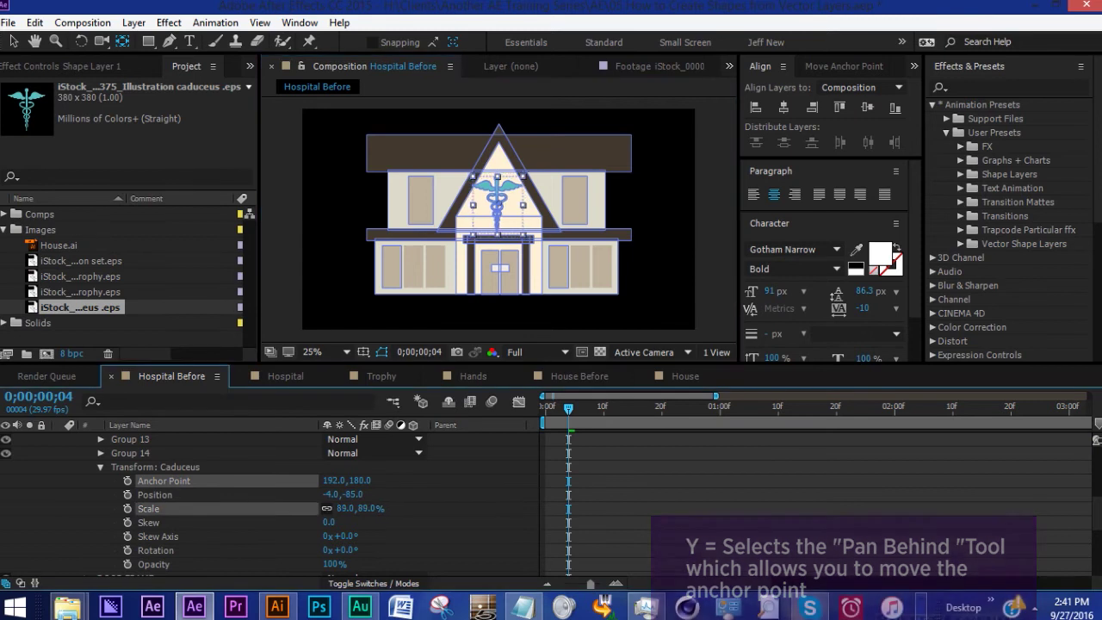
click(108, 467)
click(101, 467)
scroll(156, 456, up, 5)
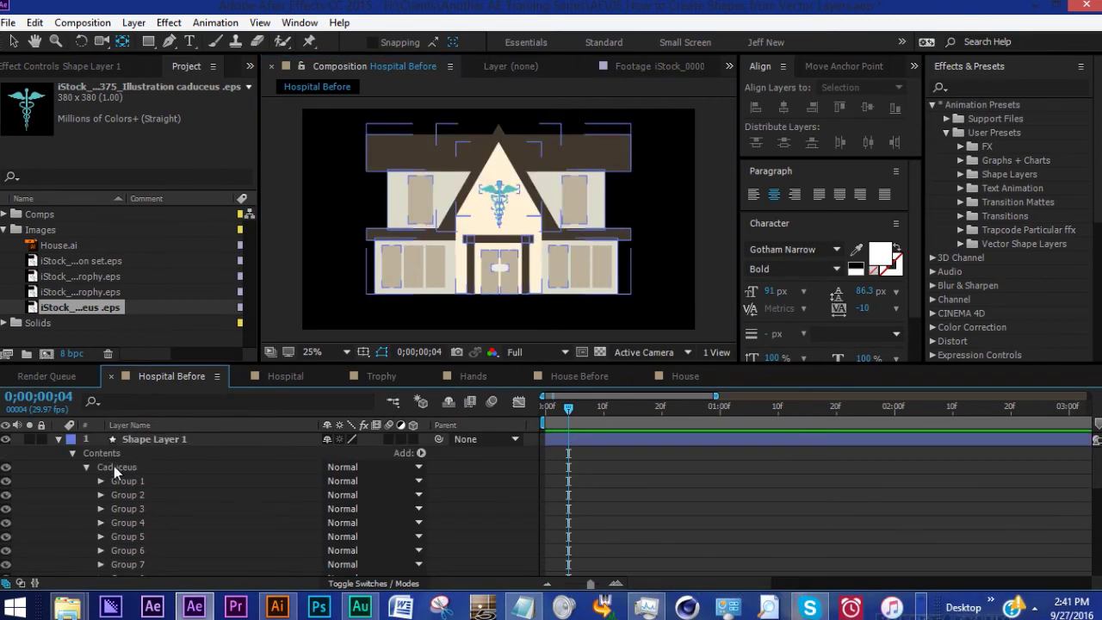
- Set the Caduceus group's fill to dark brown 42392E
click(117, 466)
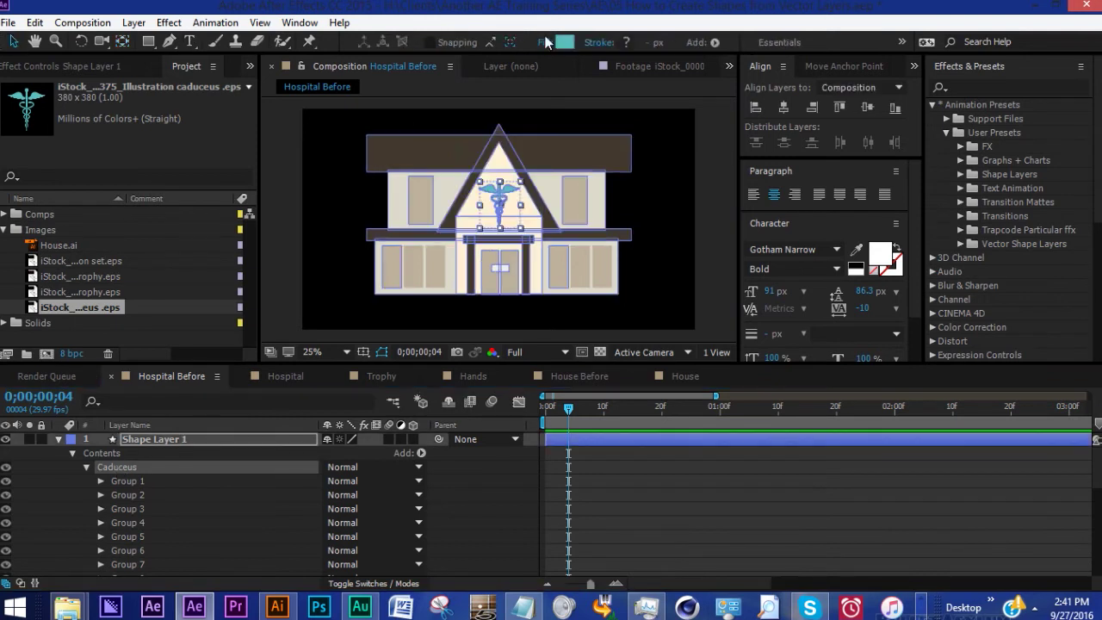
click(572, 43)
click(314, 164)
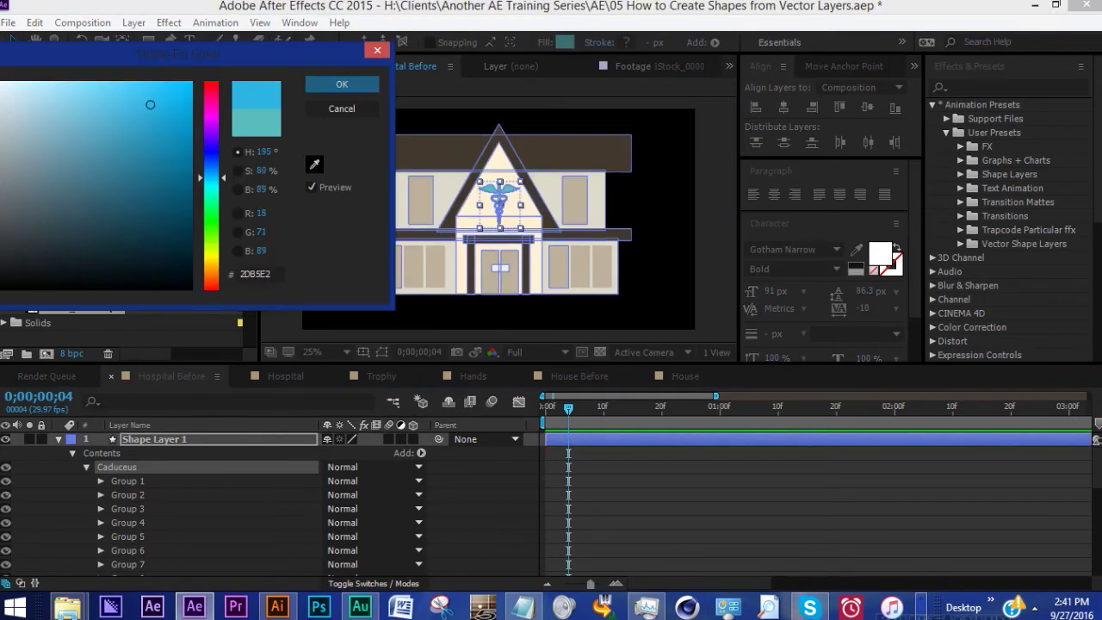
click(516, 151)
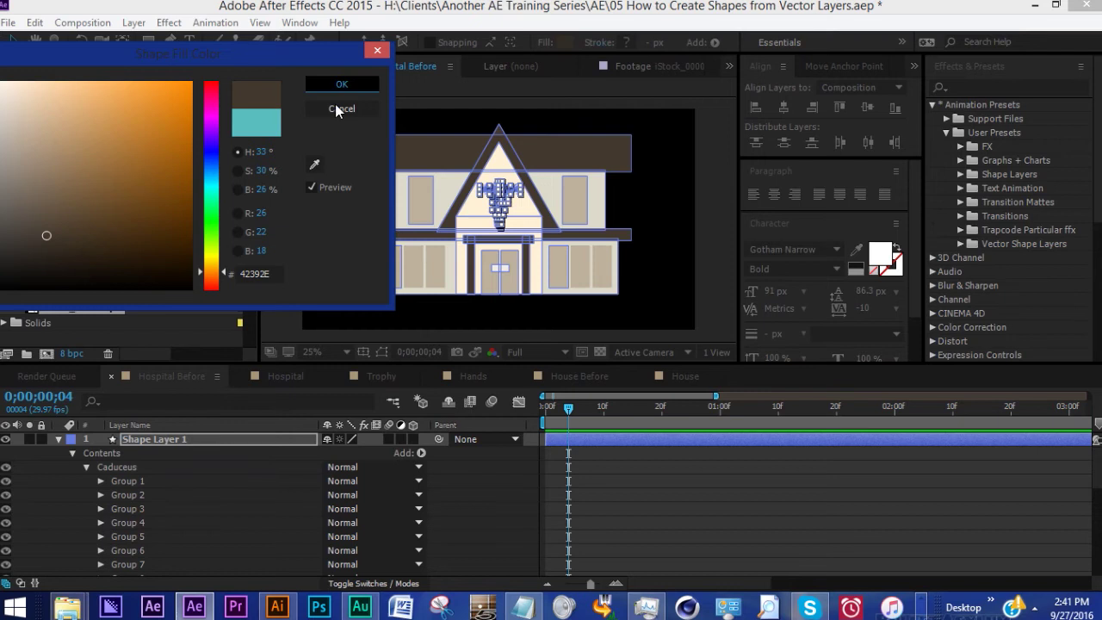
click(342, 84)
click(86, 467)
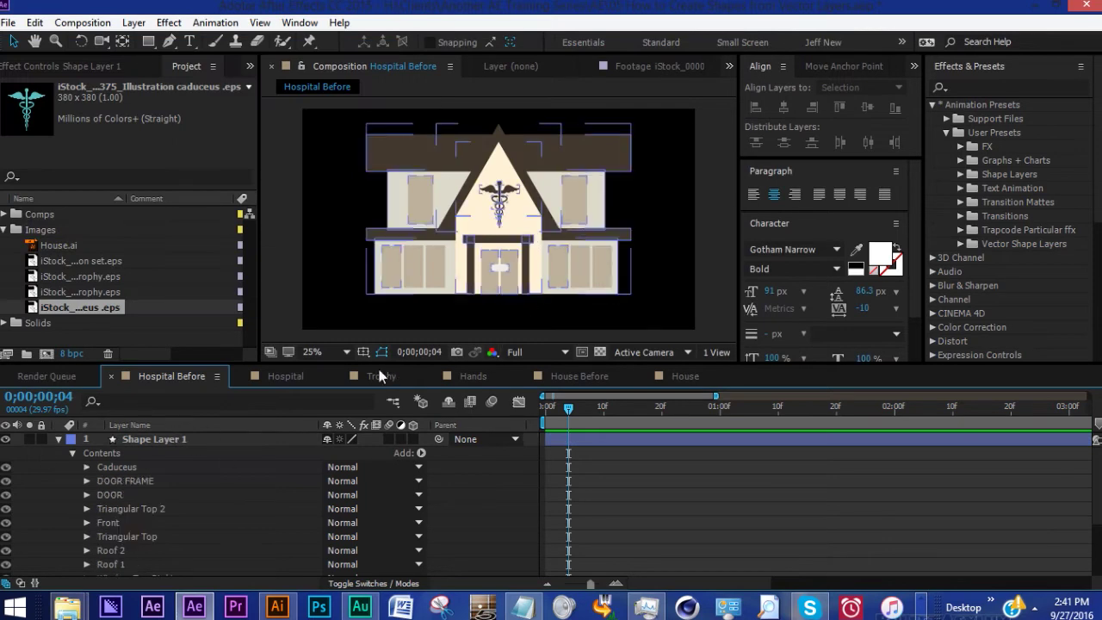
click(99, 465)
scroll(108, 494, down, 3)
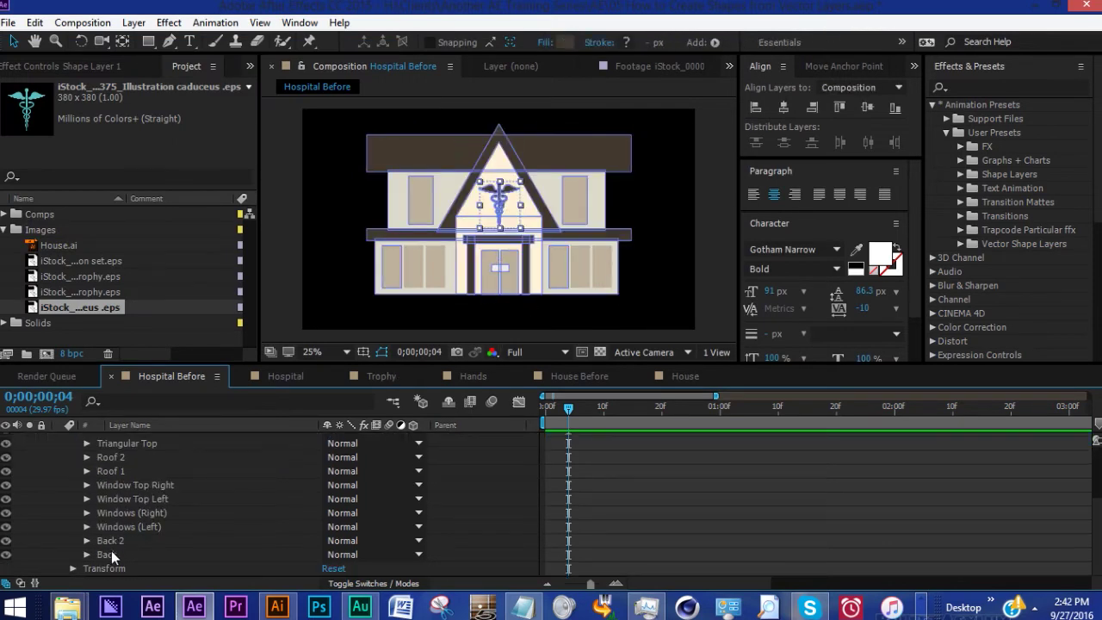
- Save all the house's shape groups as preset 'Hospital' in Vector Shape Layers
shift+click(111, 555)
click(215, 23)
click(245, 41)
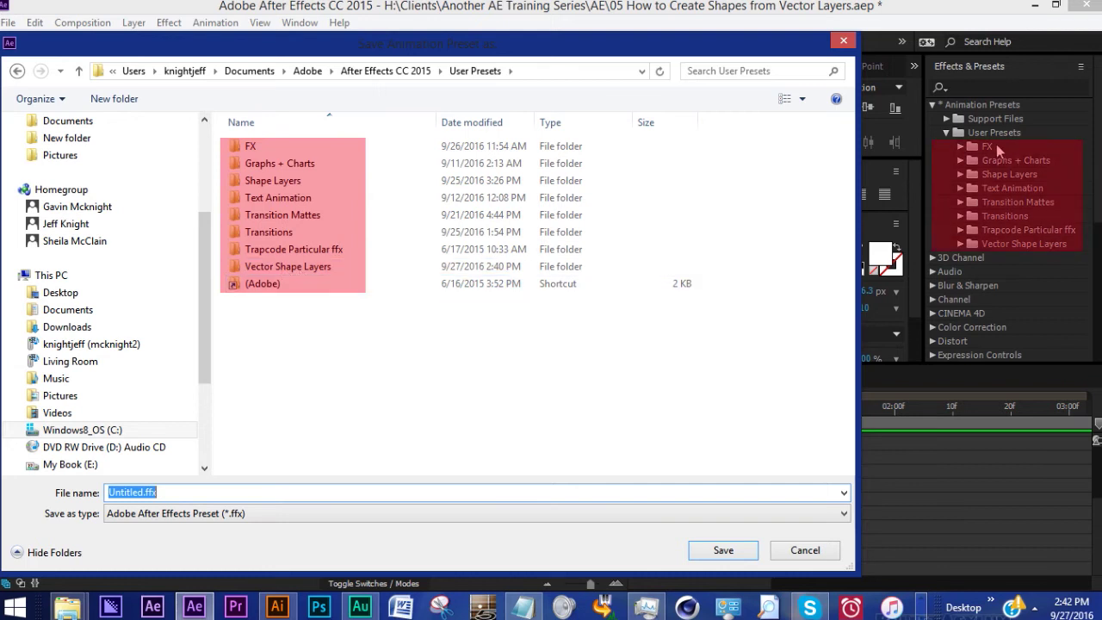
double_click(292, 267)
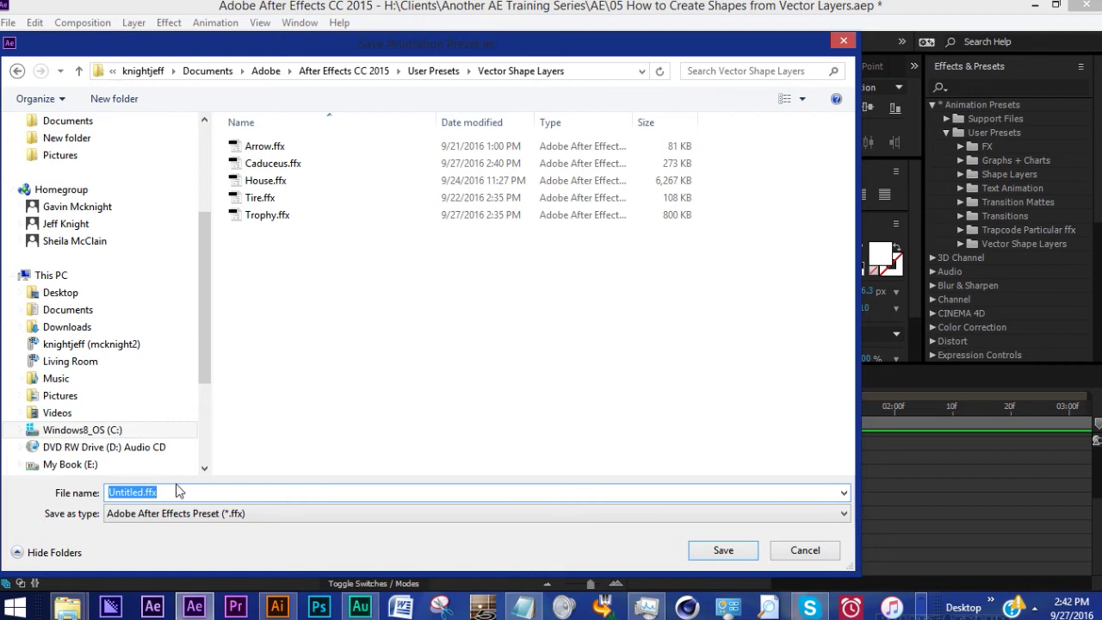
text(Hospital)
key(Return)
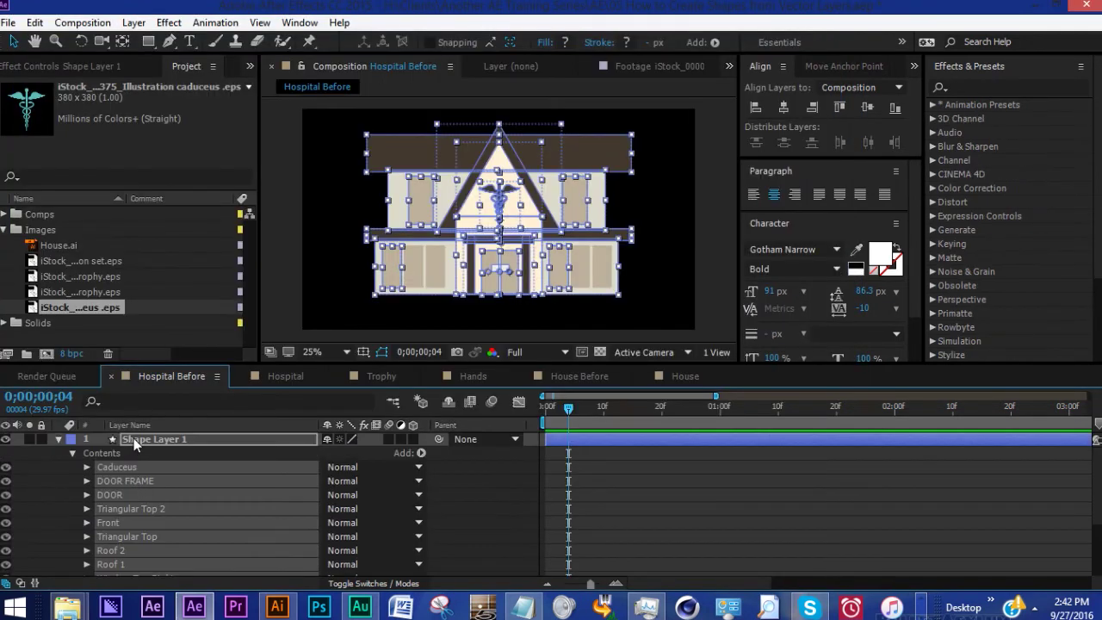
- Delete Shape Layer 1's Contents, removing the house artwork
click(72, 453)
click(103, 453)
key(Delete)
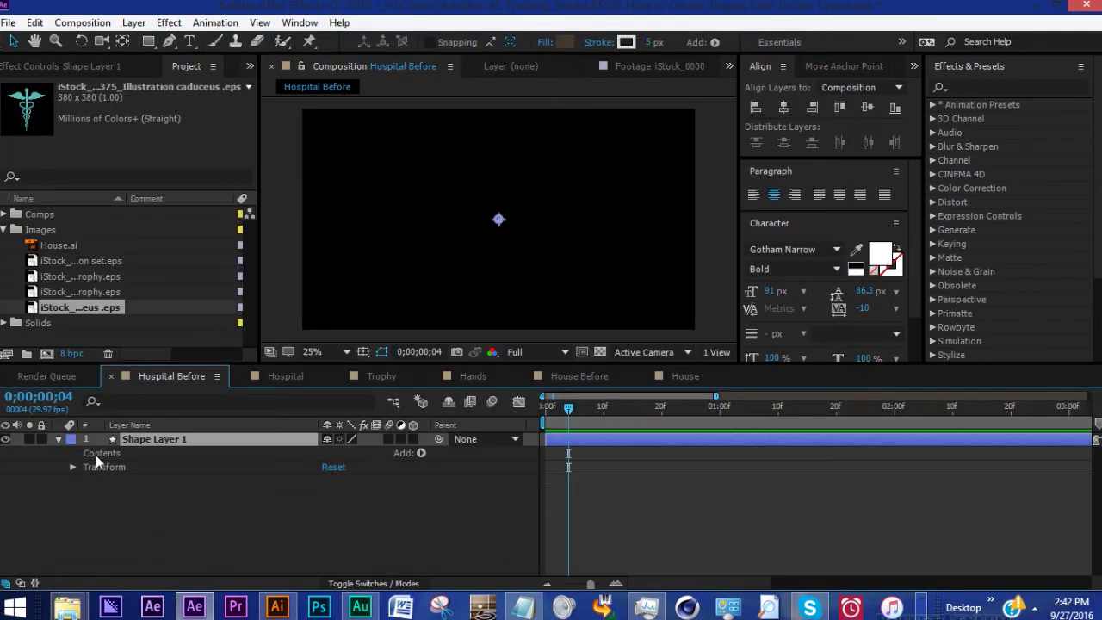
click(931, 105)
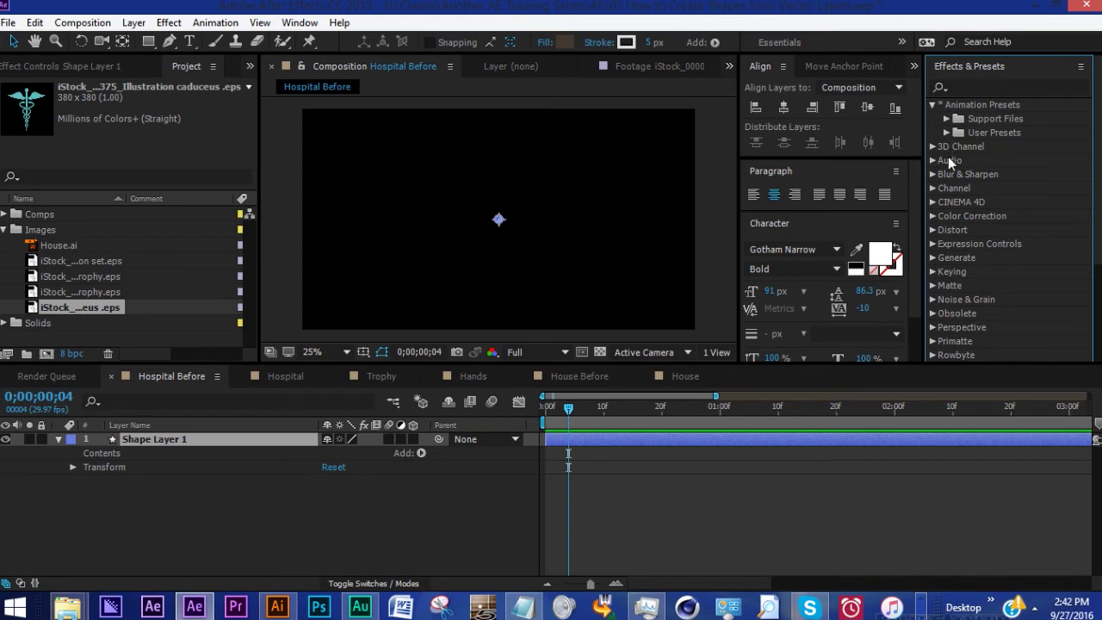
- Apply the Hospital preset from User Presets > Vector Shape Layers to Shape Layer 1
click(946, 133)
click(960, 244)
click(1012, 285)
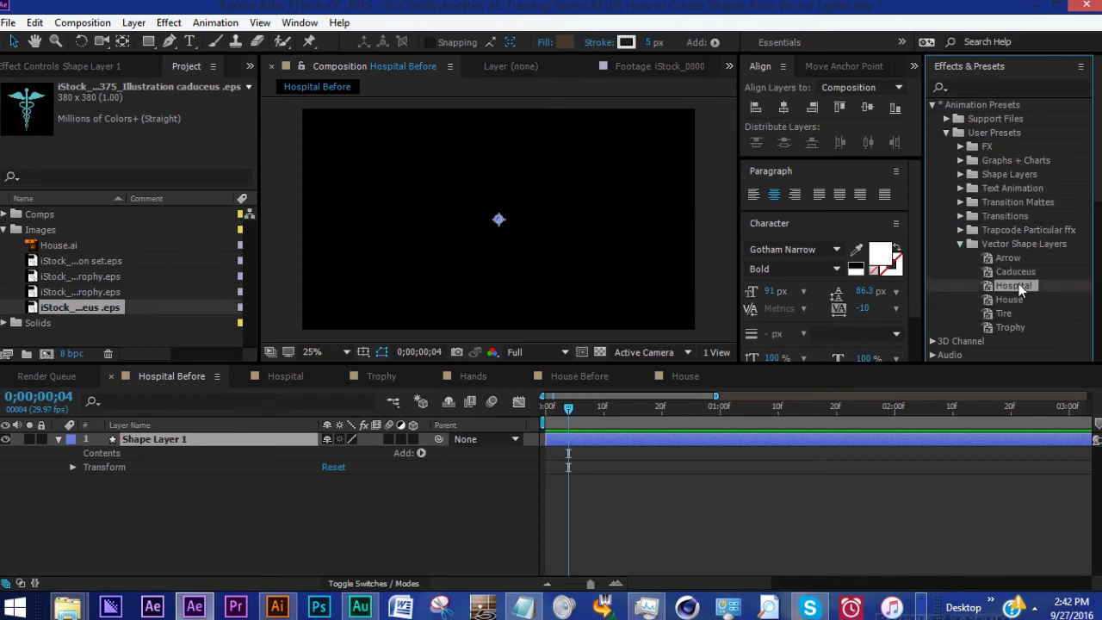
drag(1018, 283, 186, 436)
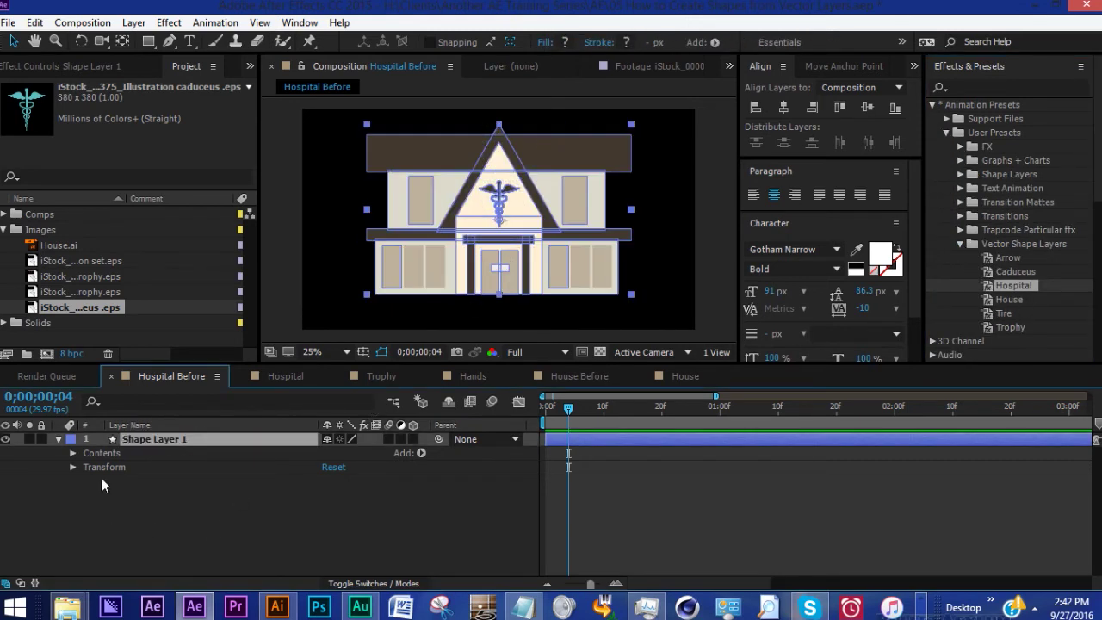
- Inspect the restored Caduceus group, selecting its Groups 1 through 14
click(73, 453)
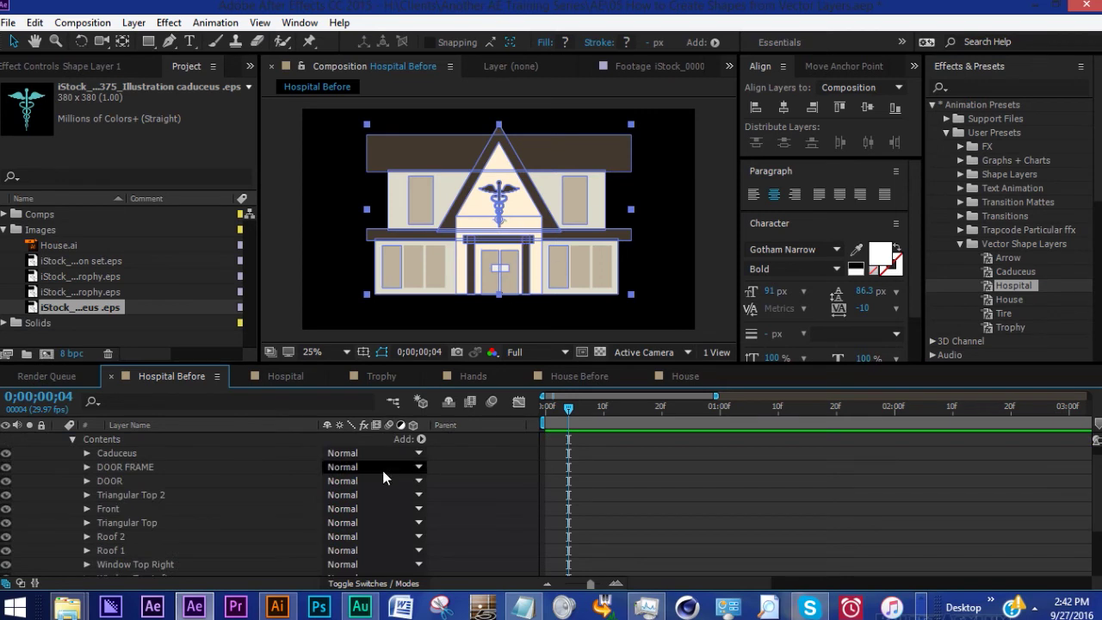
click(135, 454)
click(87, 452)
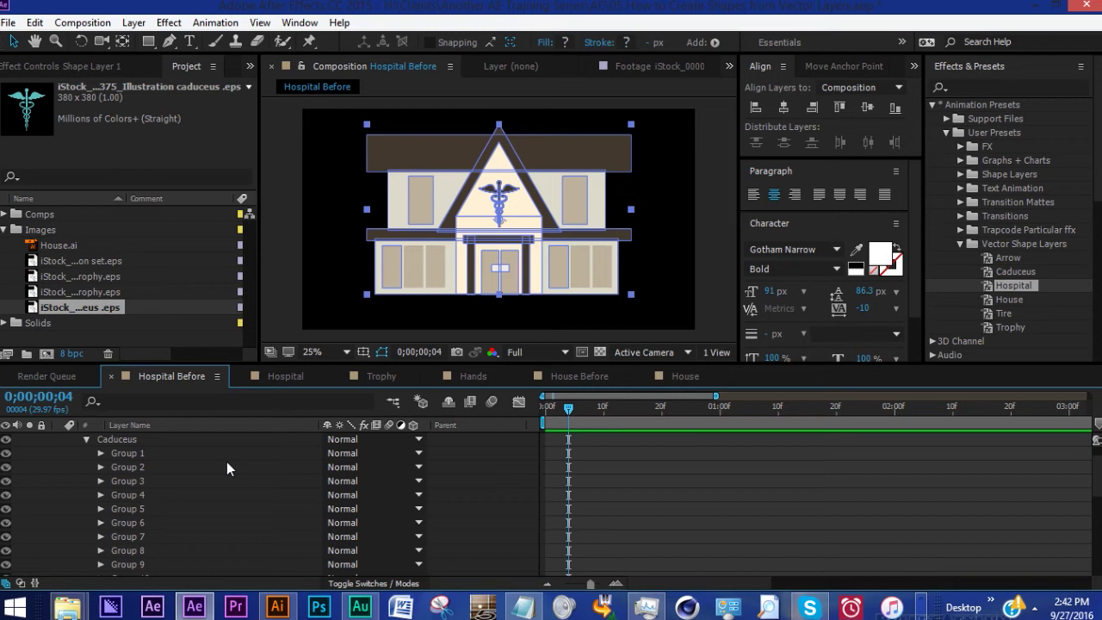
click(147, 453)
scroll(154, 551, down, 3)
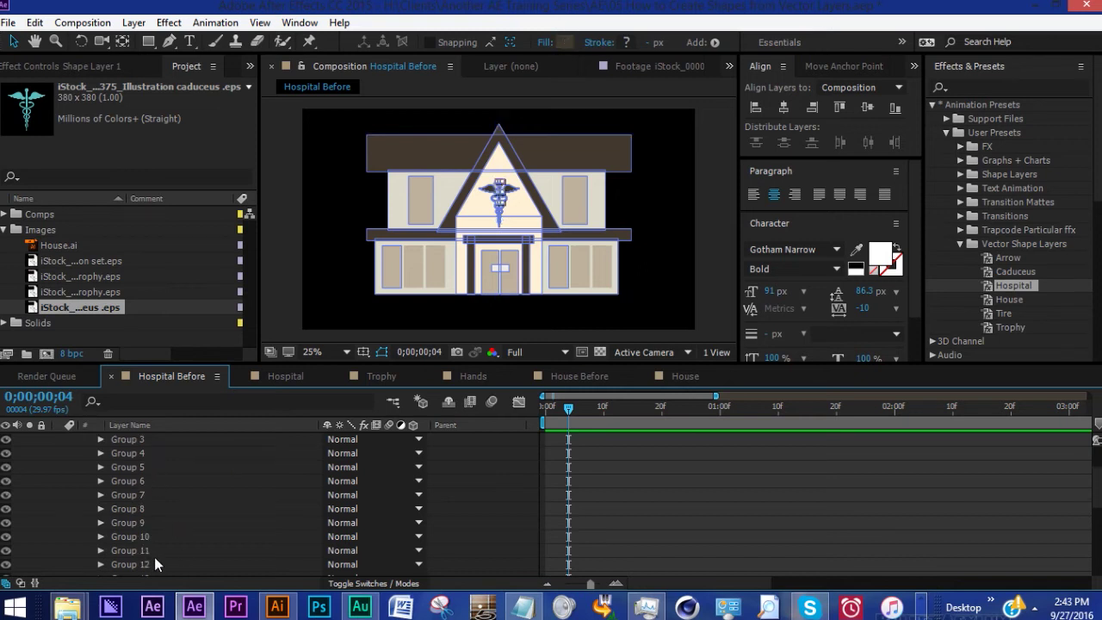
shift+click(185, 508)
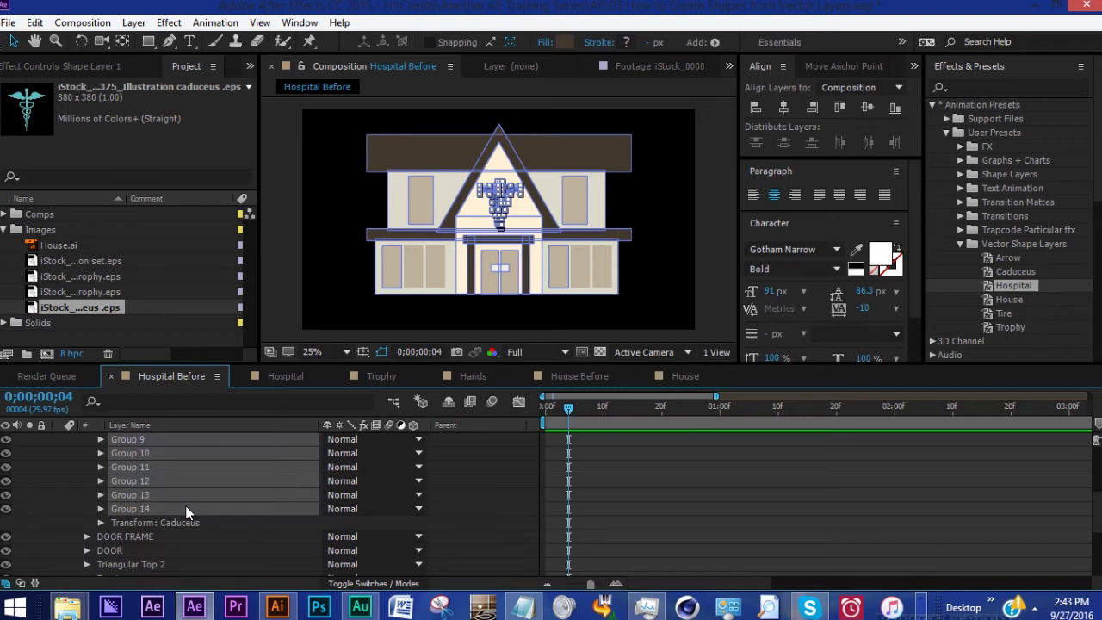
scroll(187, 503, up, 4)
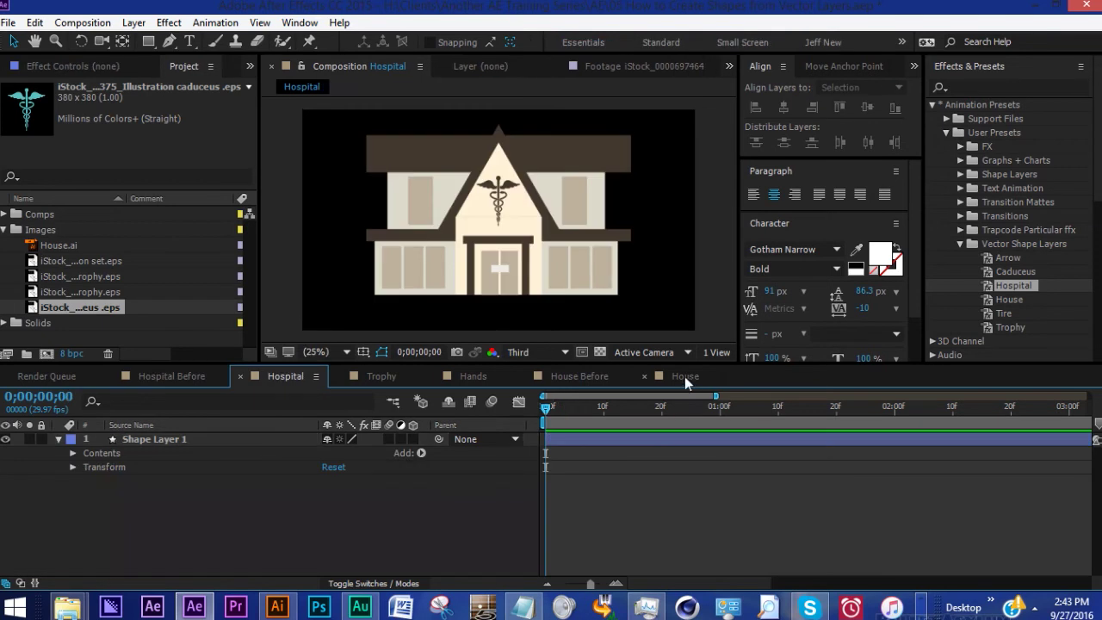
- In the House comp, convert the House.ai layer into a House Outlines shape layer
click(685, 376)
click(501, 317)
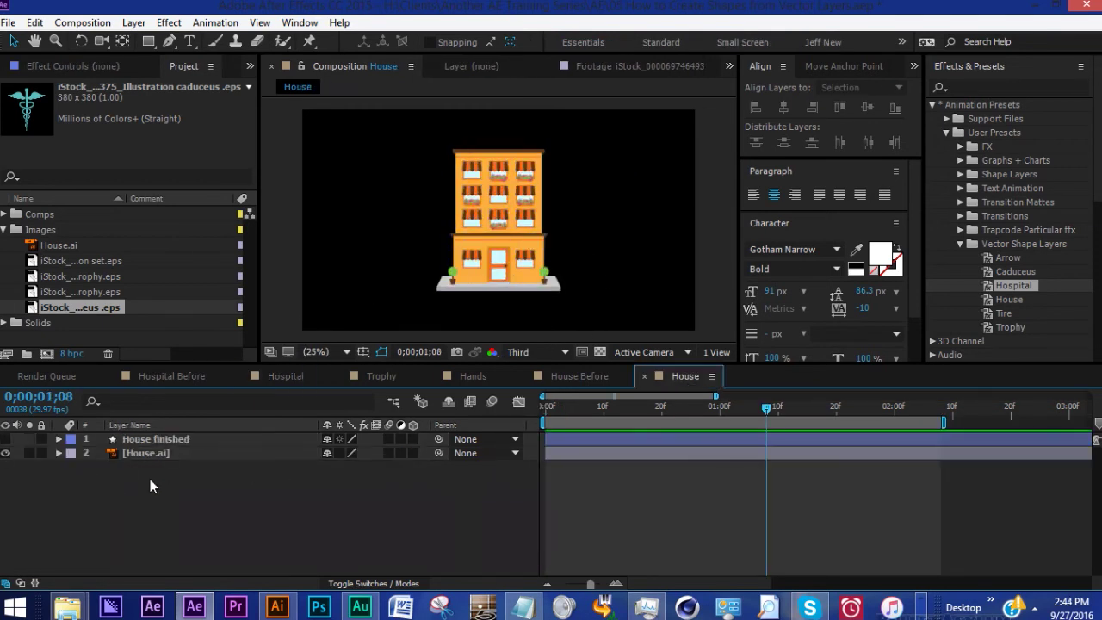
click(152, 456)
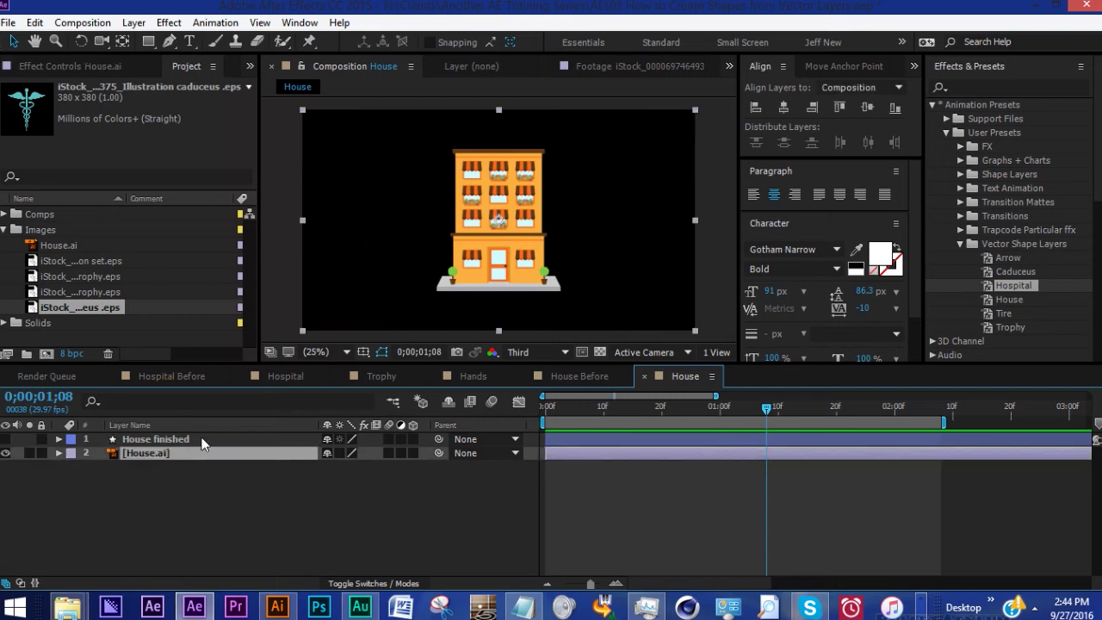
click(136, 23)
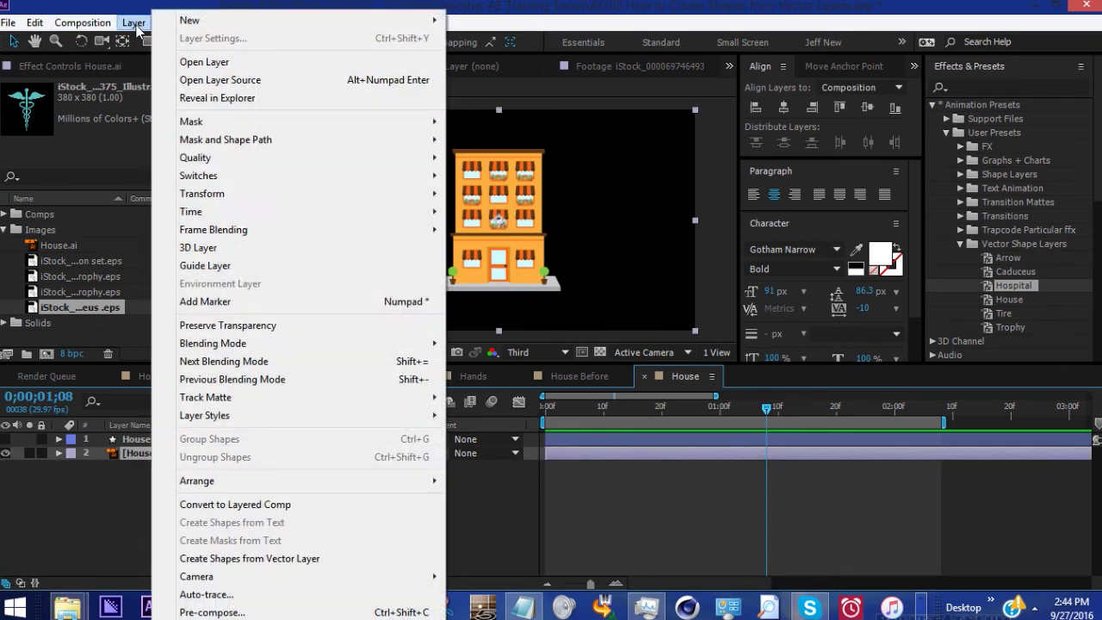
click(226, 557)
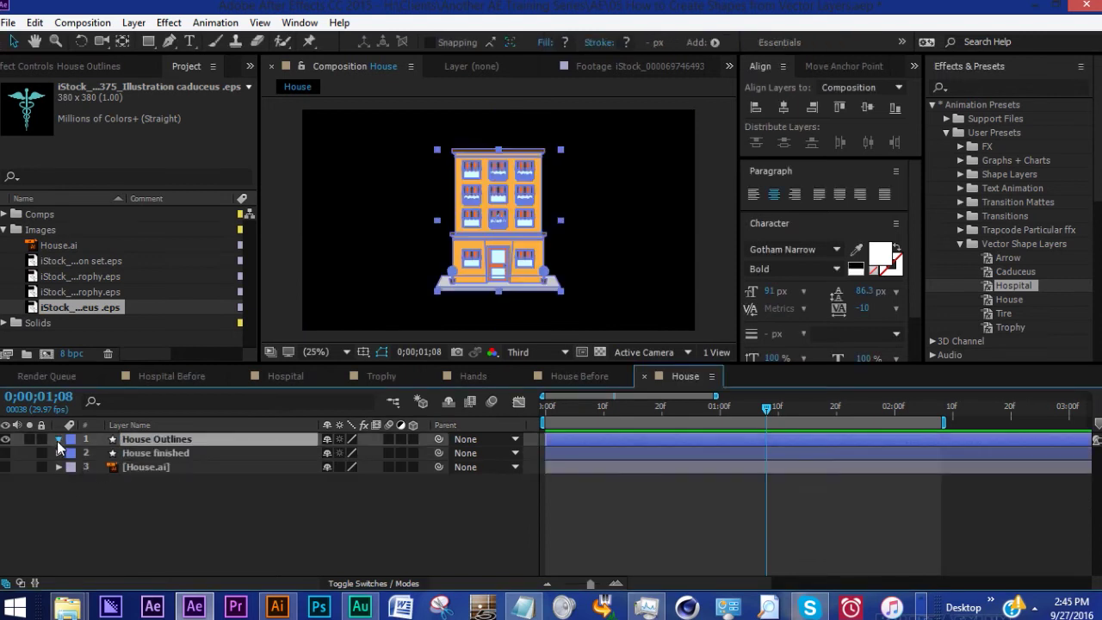
click(57, 441)
click(74, 453)
click(114, 456)
scroll(154, 528, down, 20)
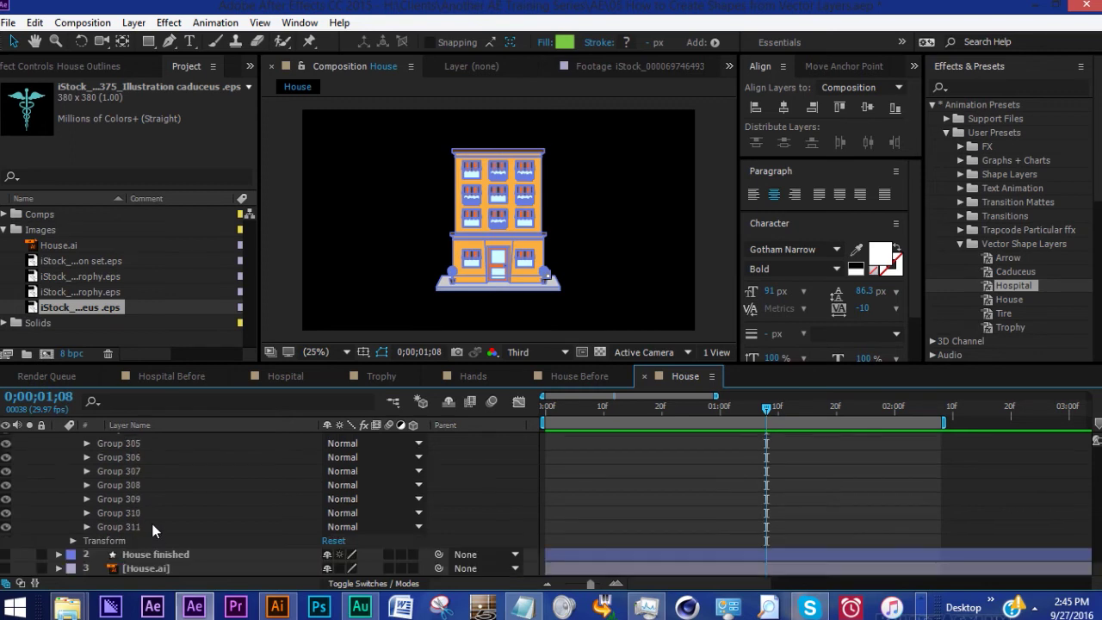
click(136, 525)
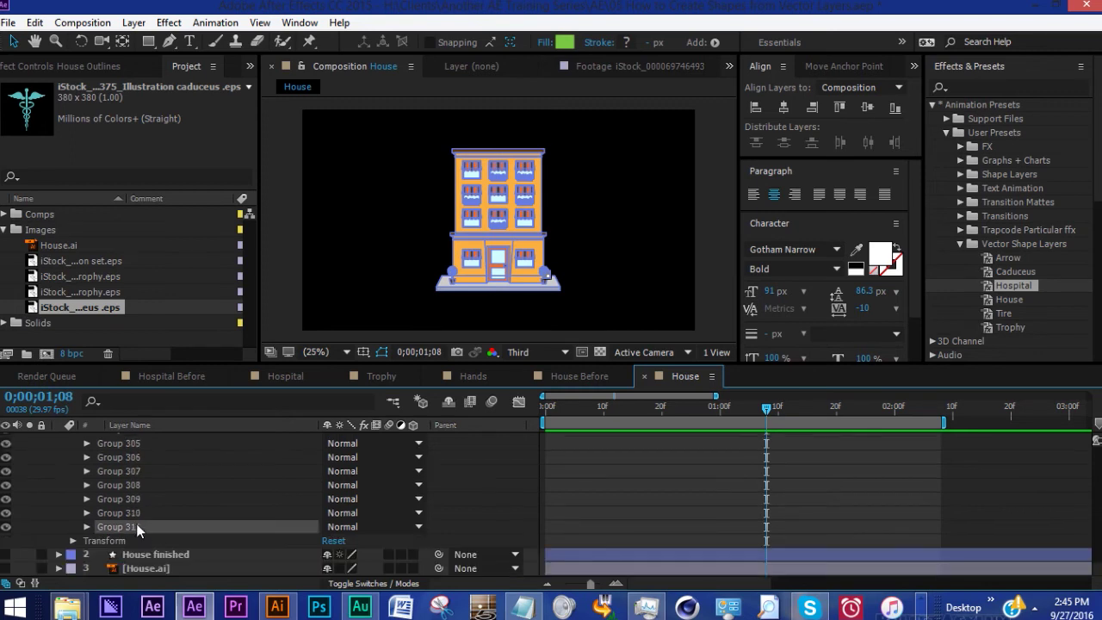
click(152, 568)
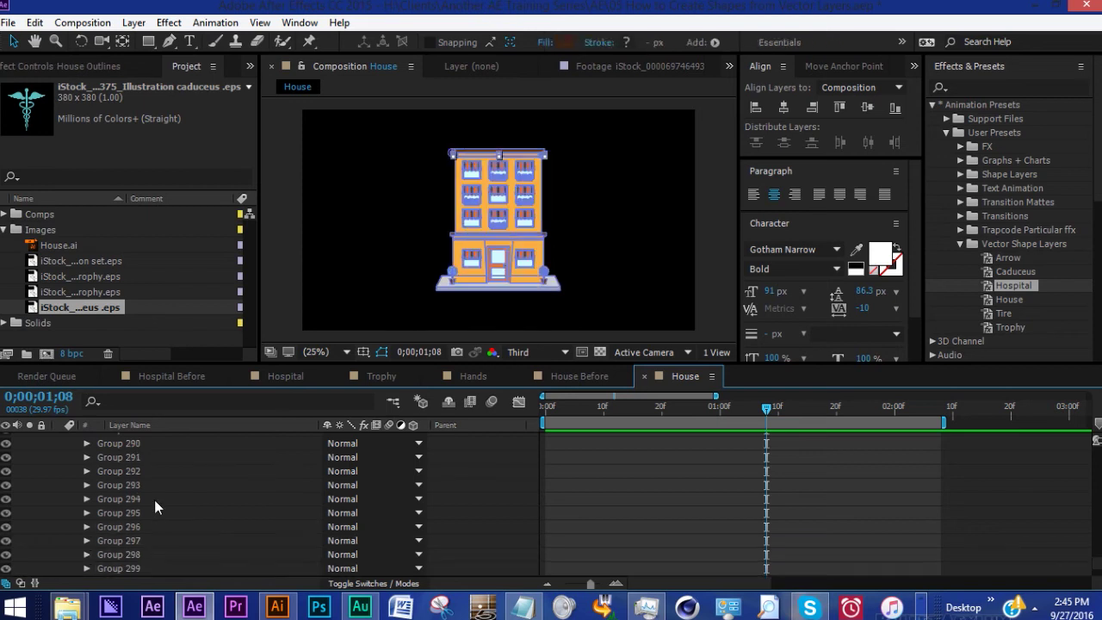
scroll(170, 454, up, 20)
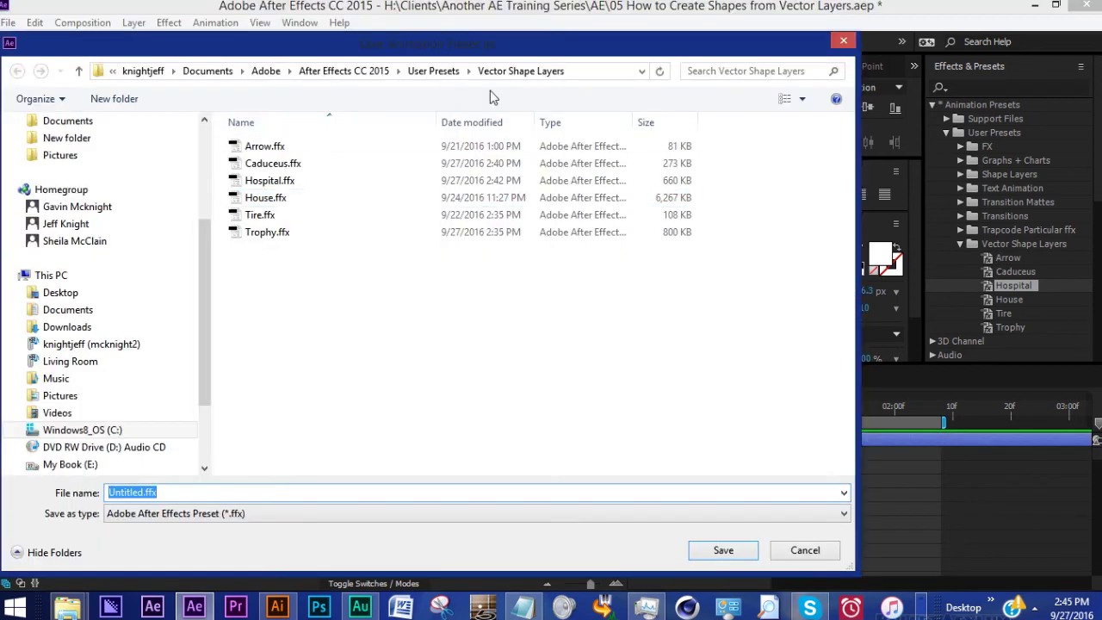
click(805, 549)
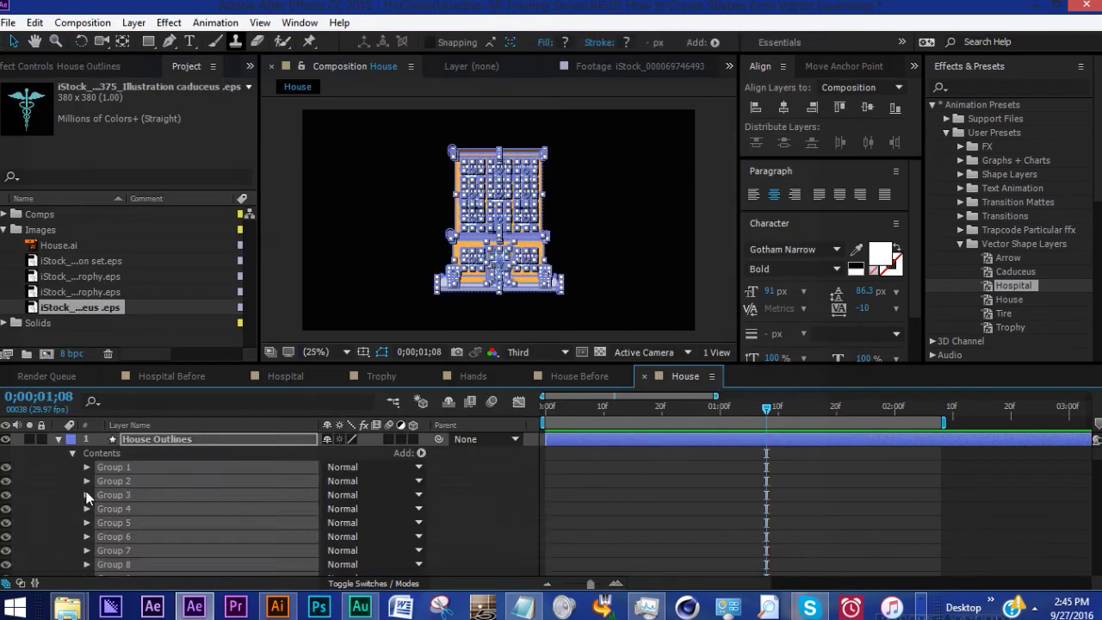
click(148, 465)
- Bring up the file import browser from the File menu
click(7, 23)
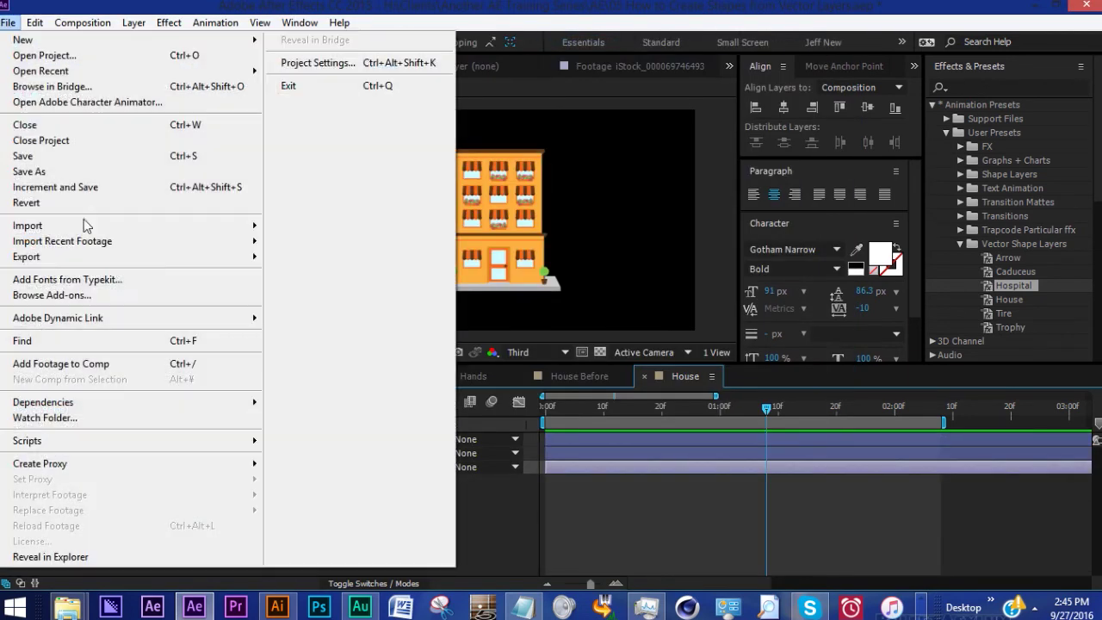
mouse_move(255, 228)
click(308, 226)
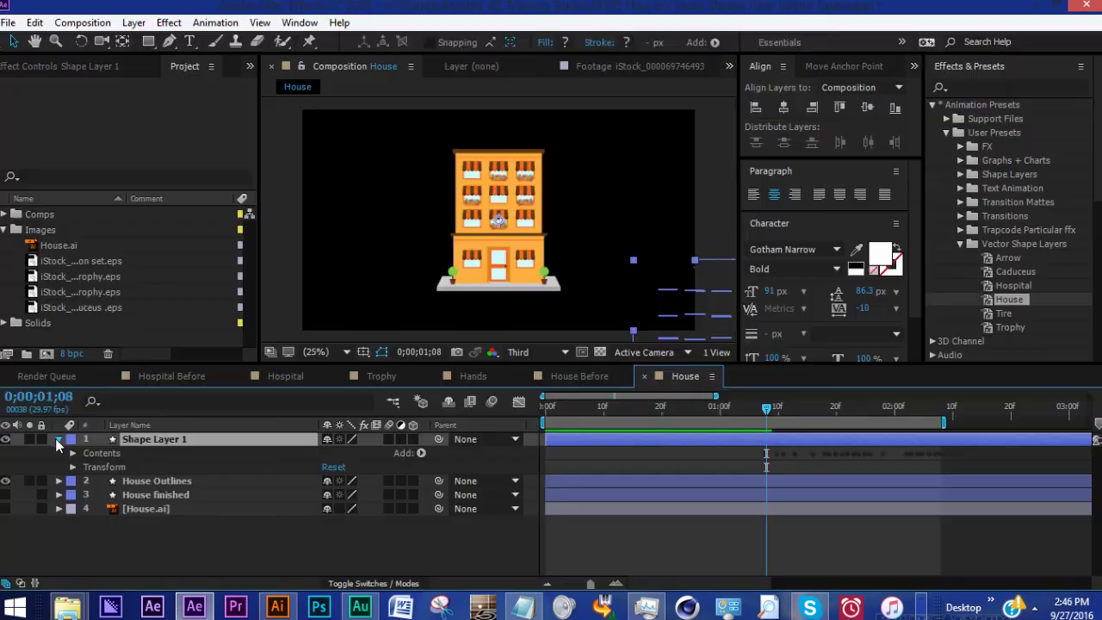
- Delete the extra Shape Layer 1 and scrub from 0 to preview the house assembling
click(57, 439)
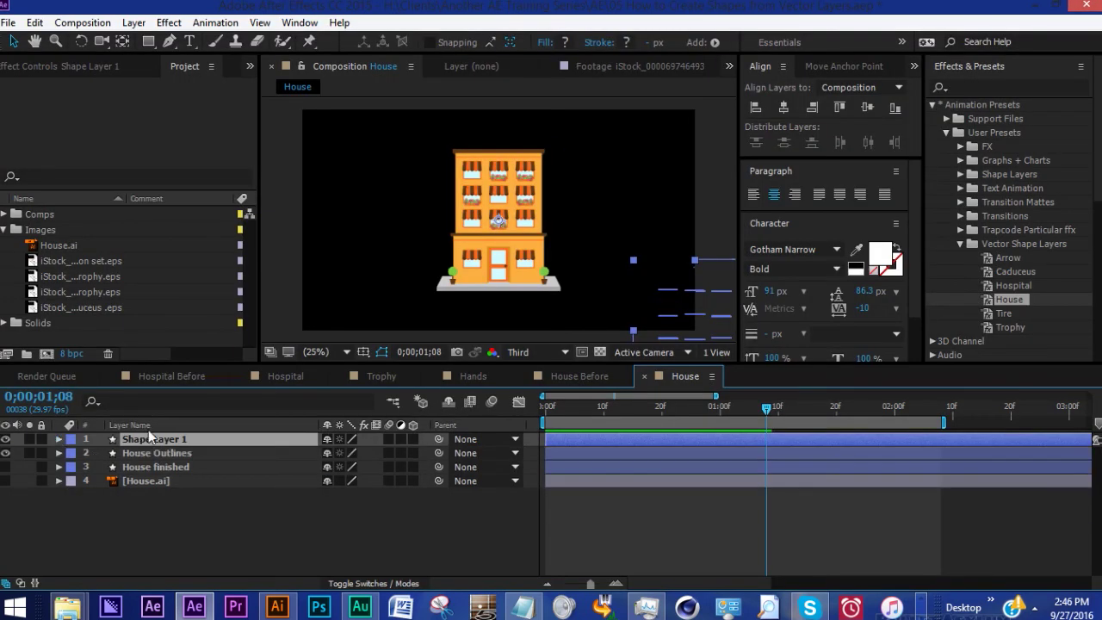
key(Delete)
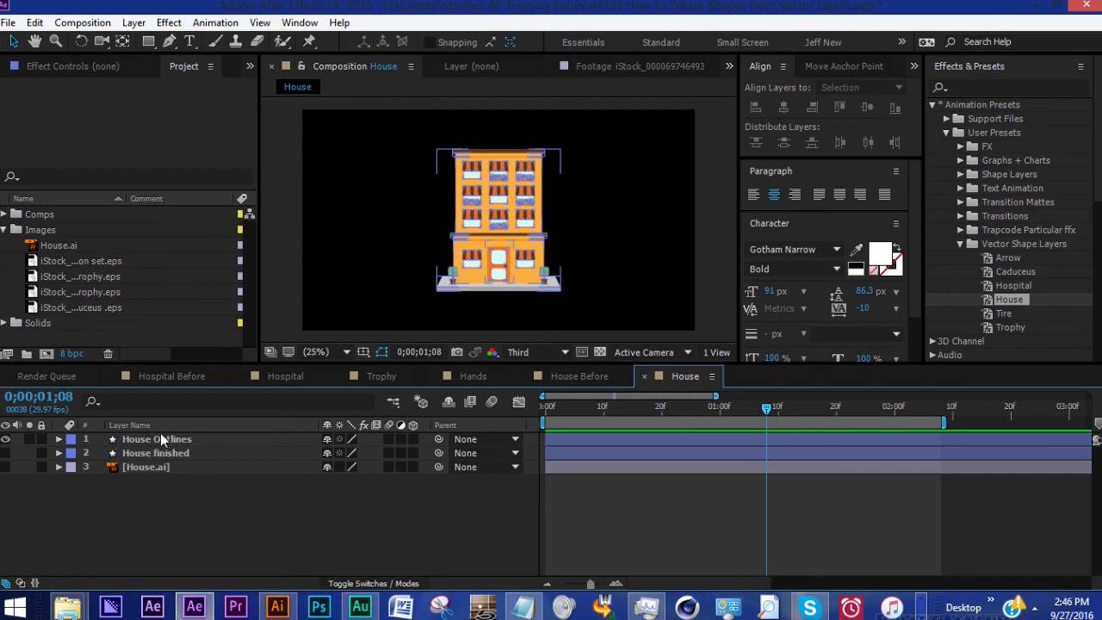
click(541, 421)
drag(541, 421, 749, 422)
click(162, 456)
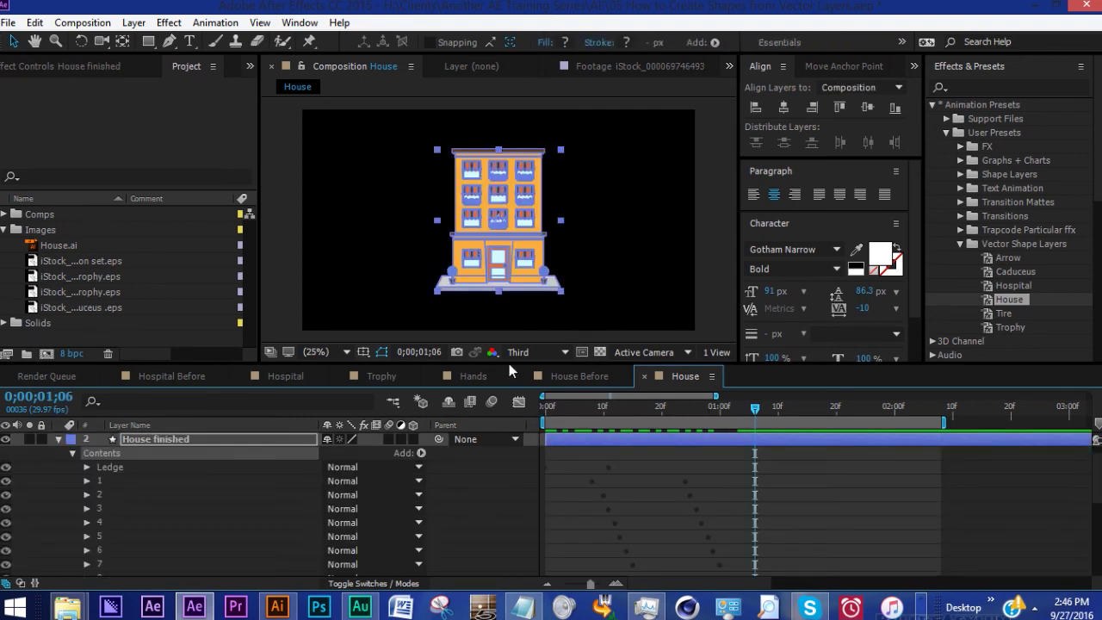
click(546, 319)
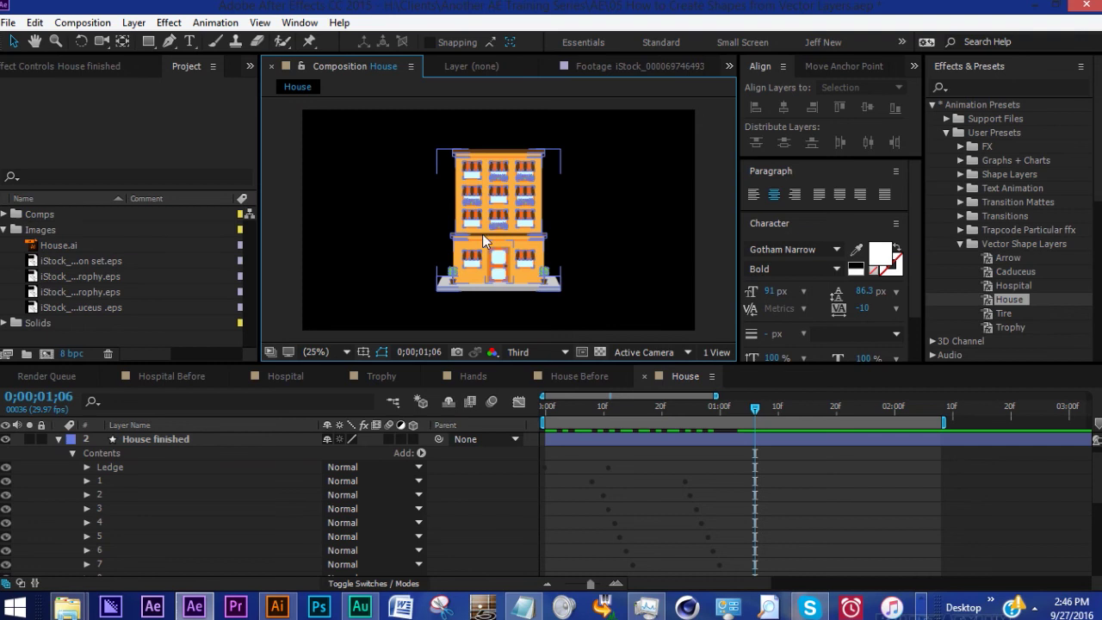
click(173, 439)
scroll(113, 475, down, 3)
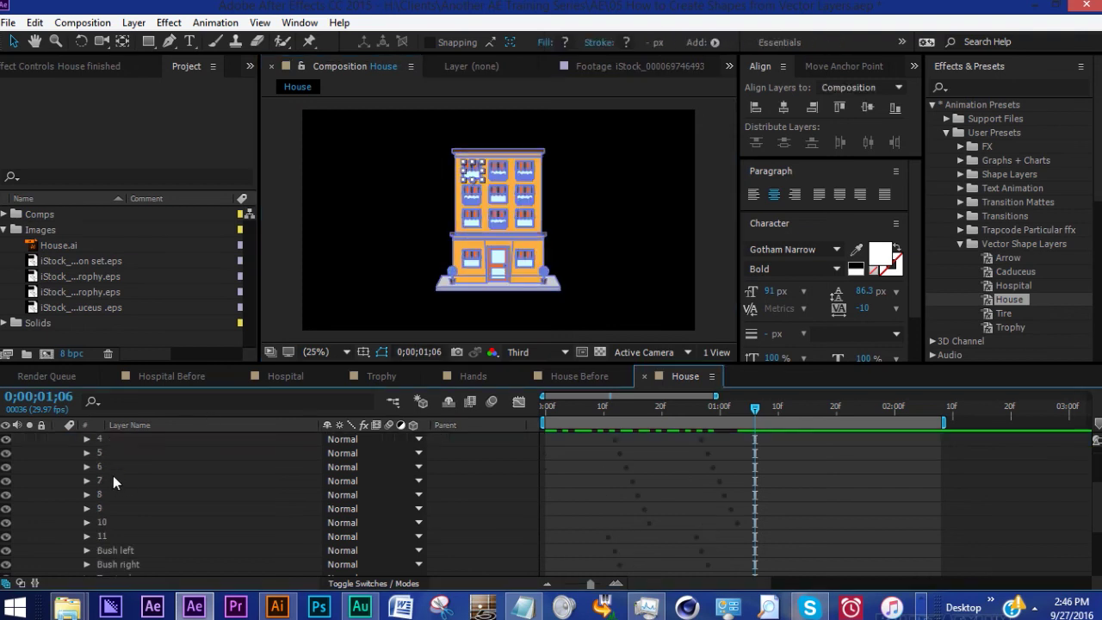
click(102, 533)
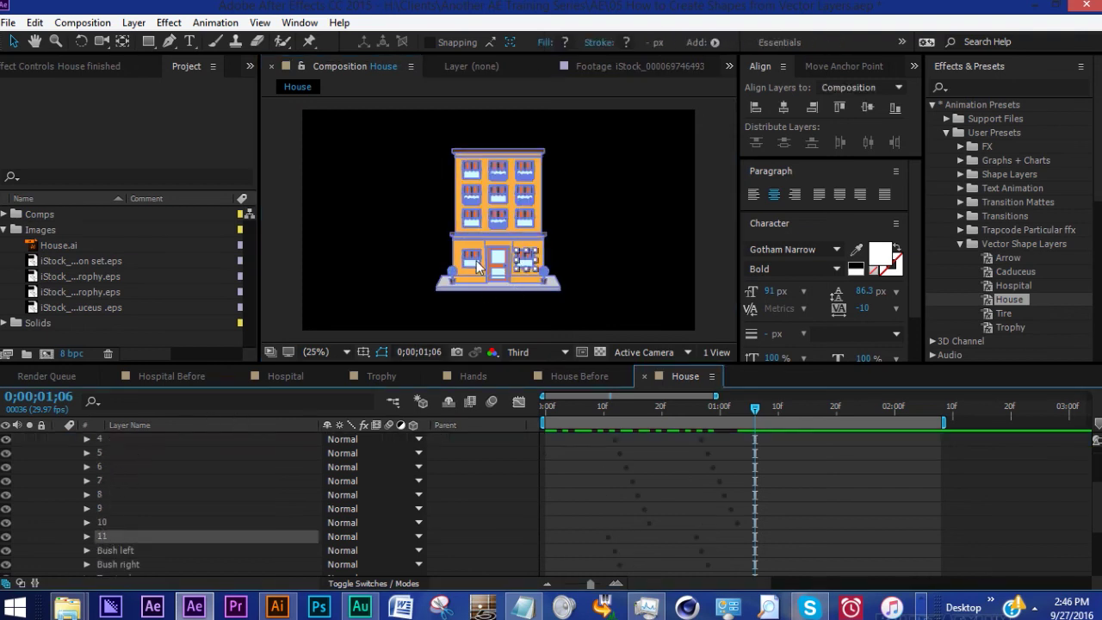
click(97, 522)
click(99, 508)
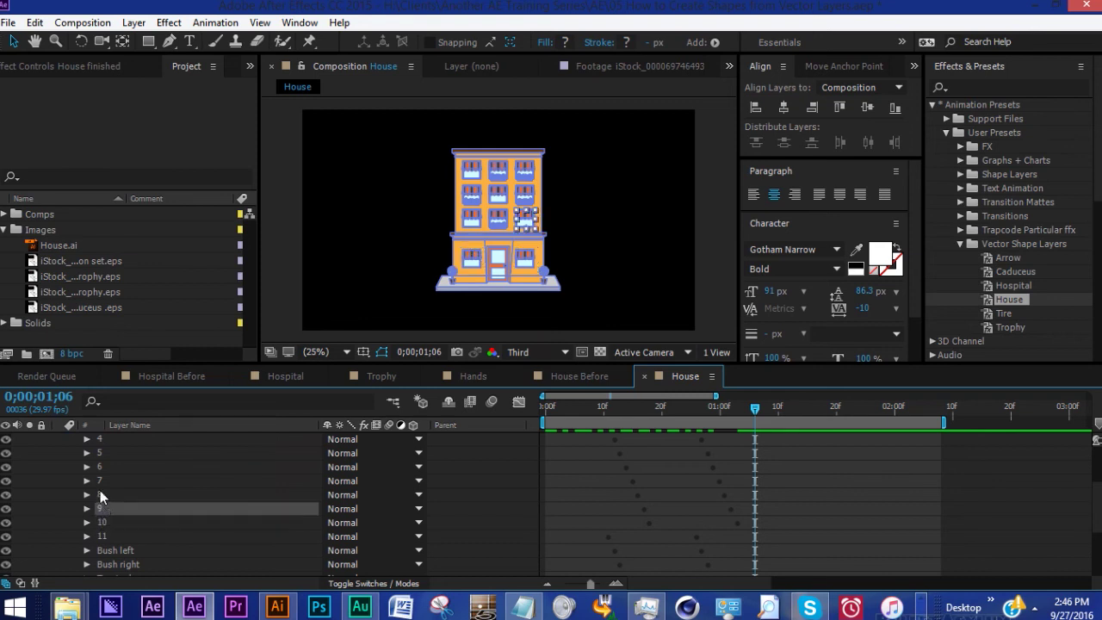
click(100, 494)
click(101, 480)
click(120, 551)
scroll(109, 527, down, 2)
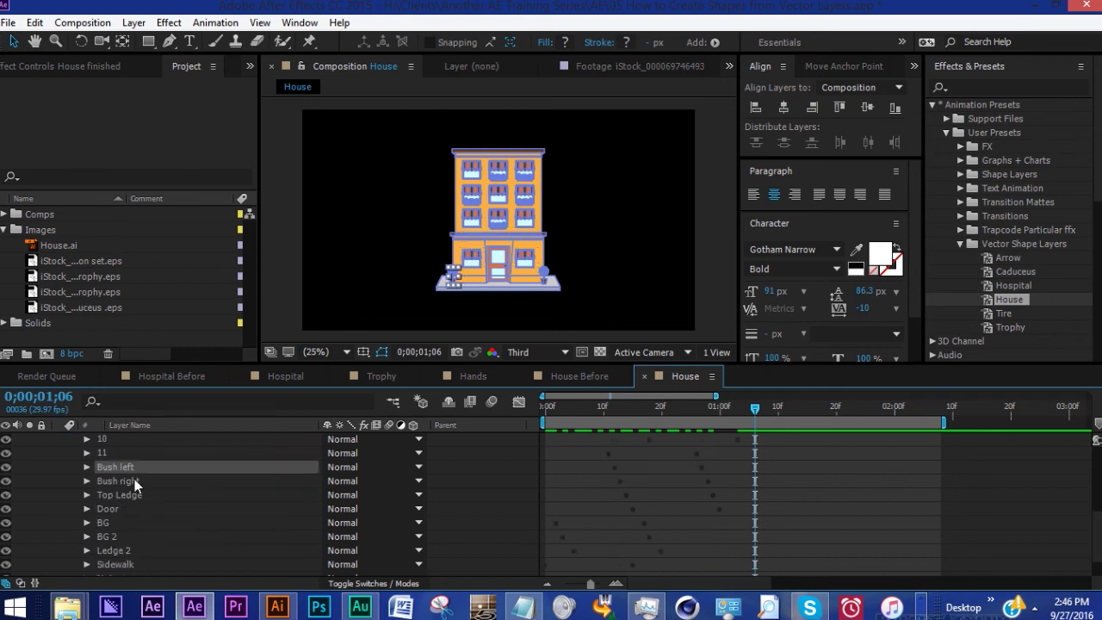
click(131, 480)
click(135, 494)
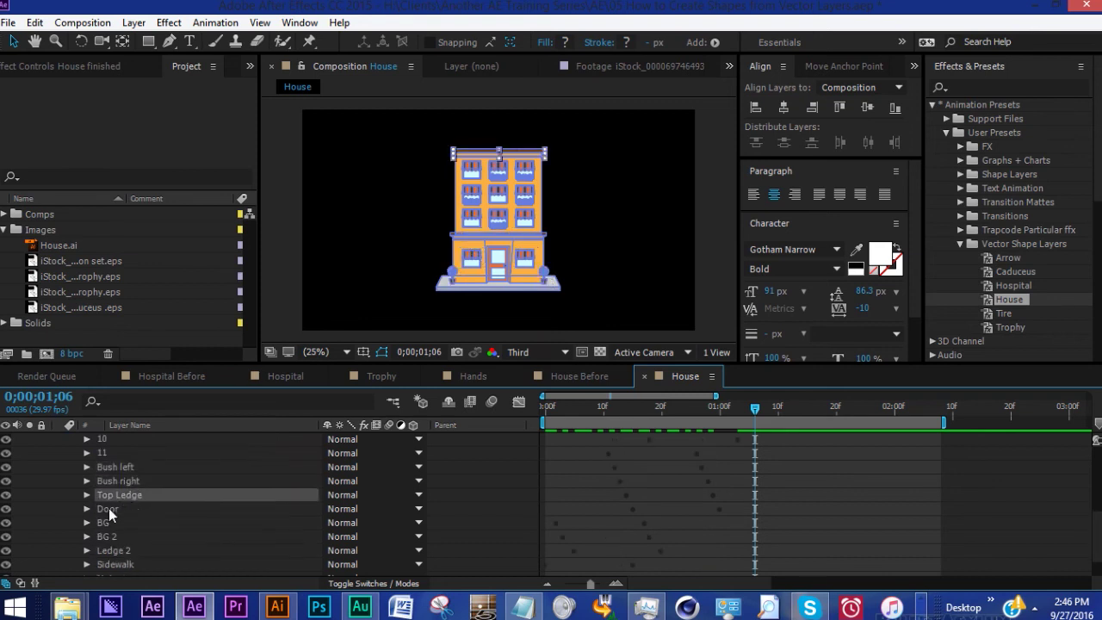
click(107, 509)
scroll(181, 482, up, 5)
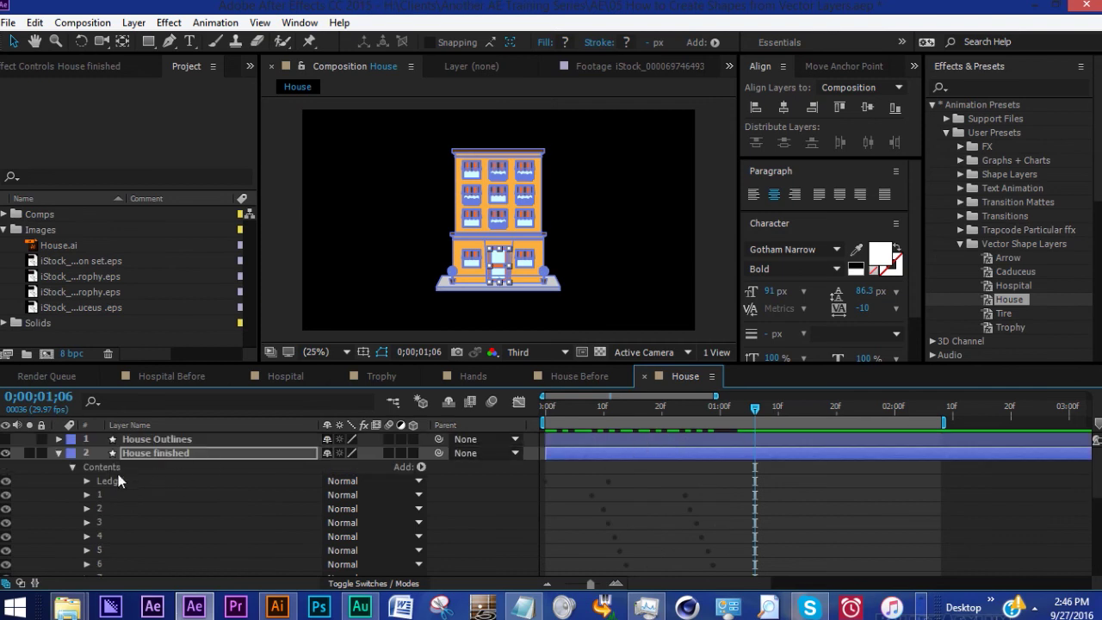
click(87, 480)
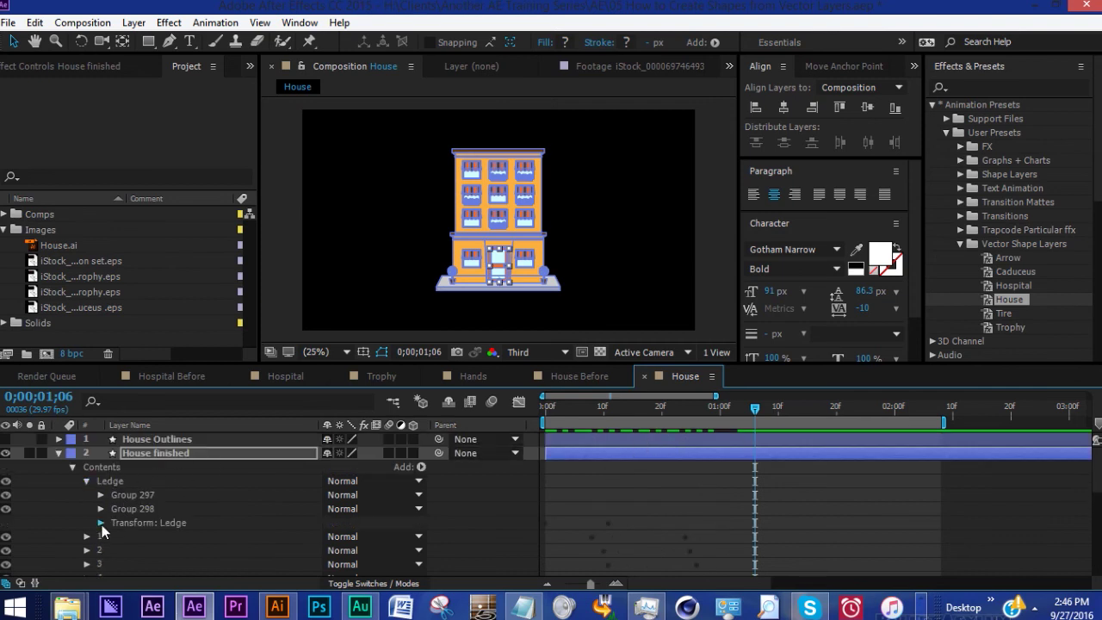
click(100, 523)
scroll(252, 483, down, 2)
click(545, 405)
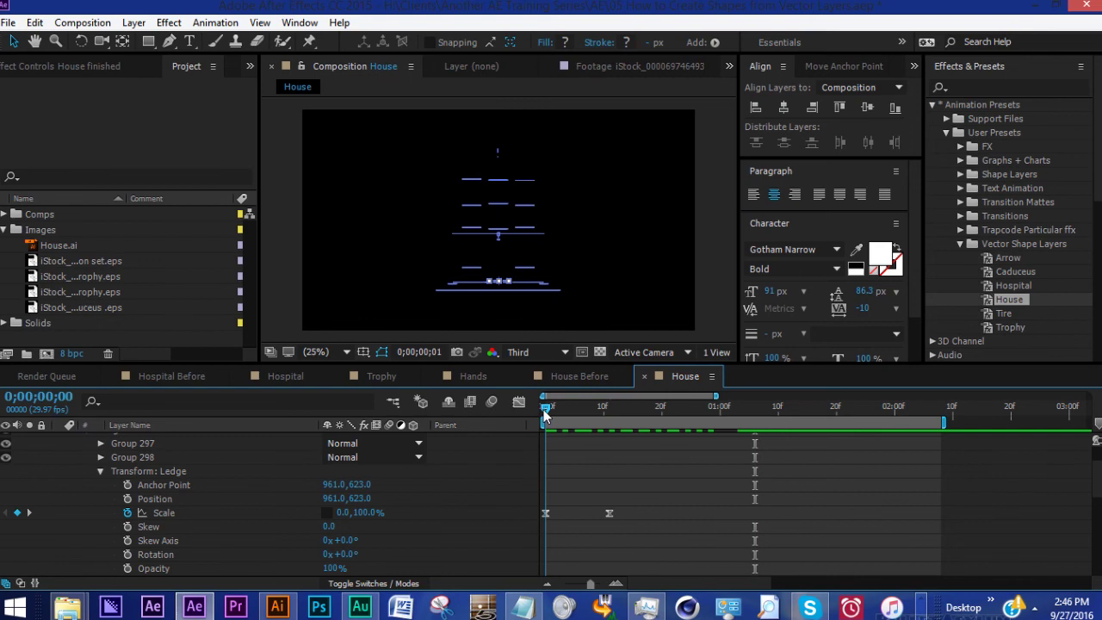
click(564, 405)
click(599, 406)
click(155, 498)
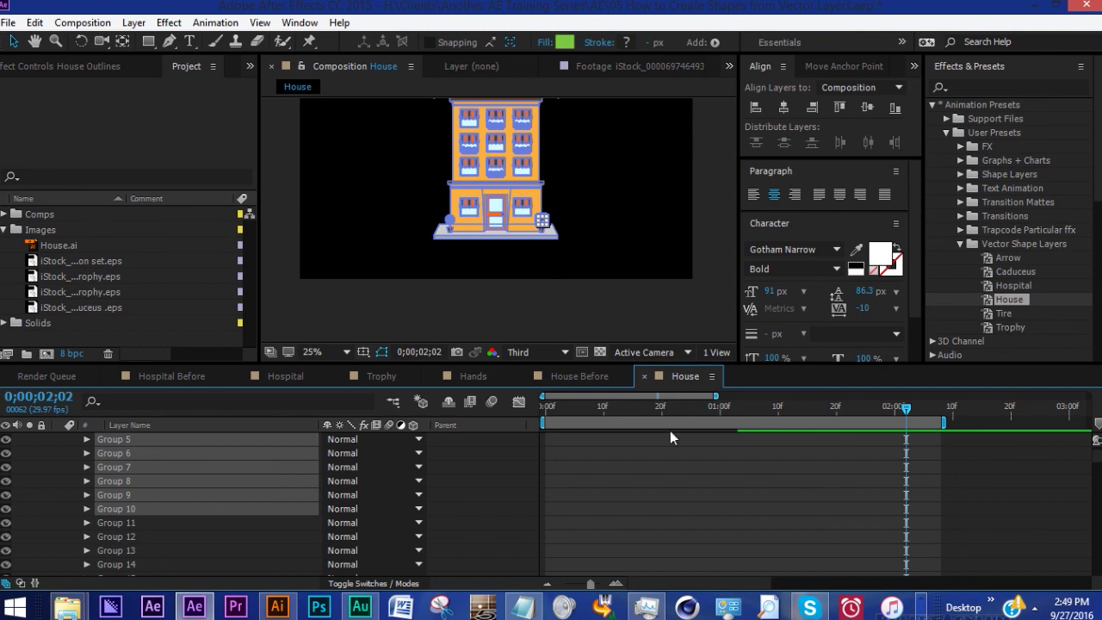
- Pan the Composition viewer so the whole outlined house is centred
drag(368, 238, 371, 295)
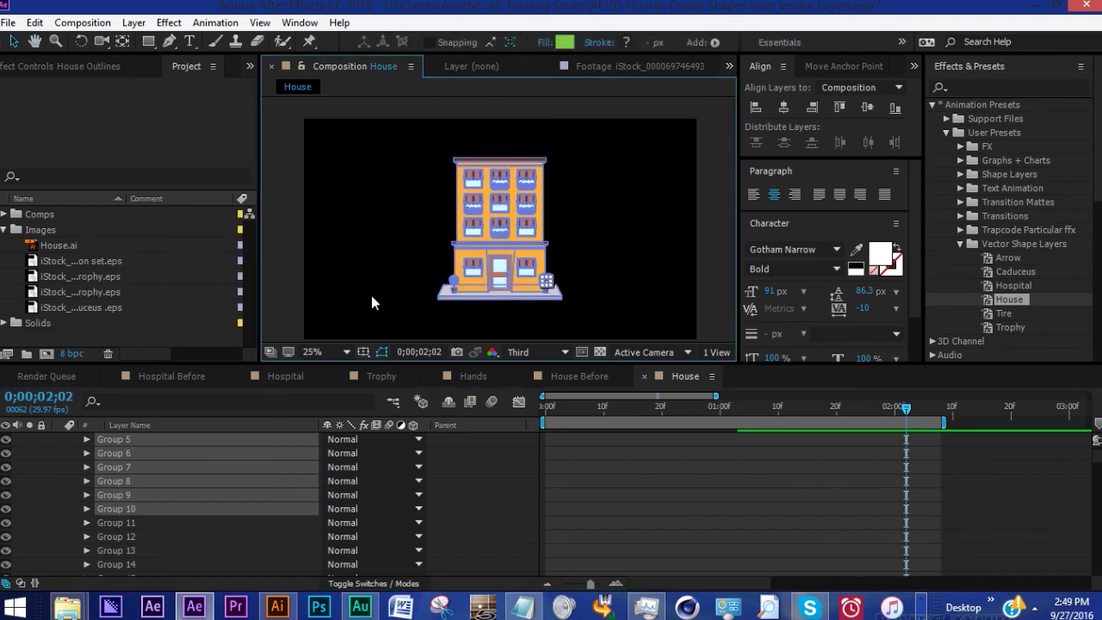